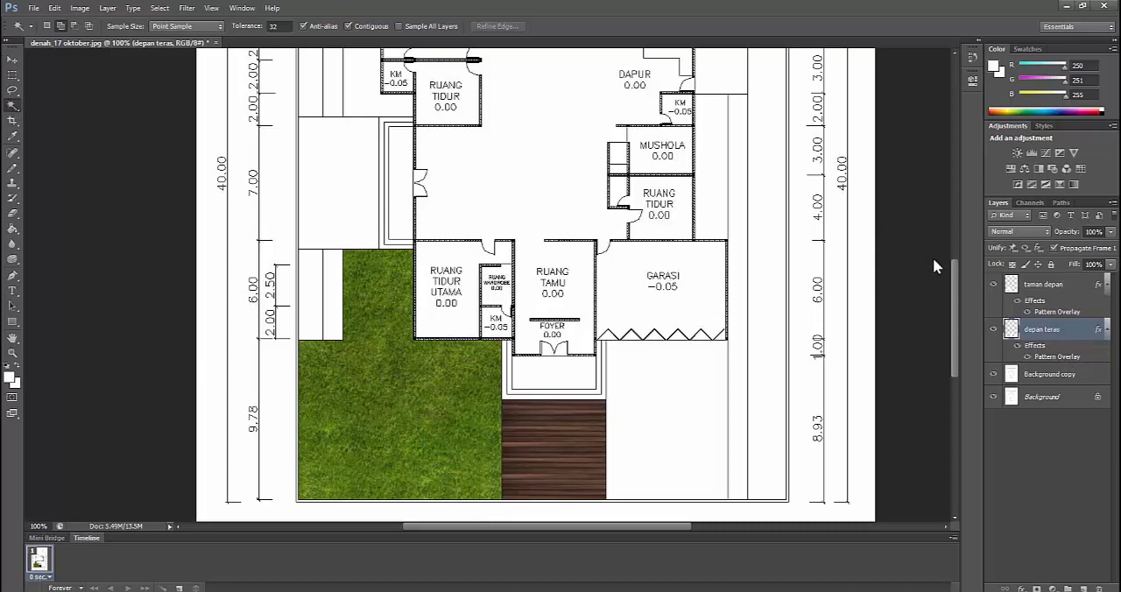
Copy the empty area in front of GARASI from the Background copy layer onto a new layer named carport
{"action": "left_click", "coordinate": [1043, 377]}
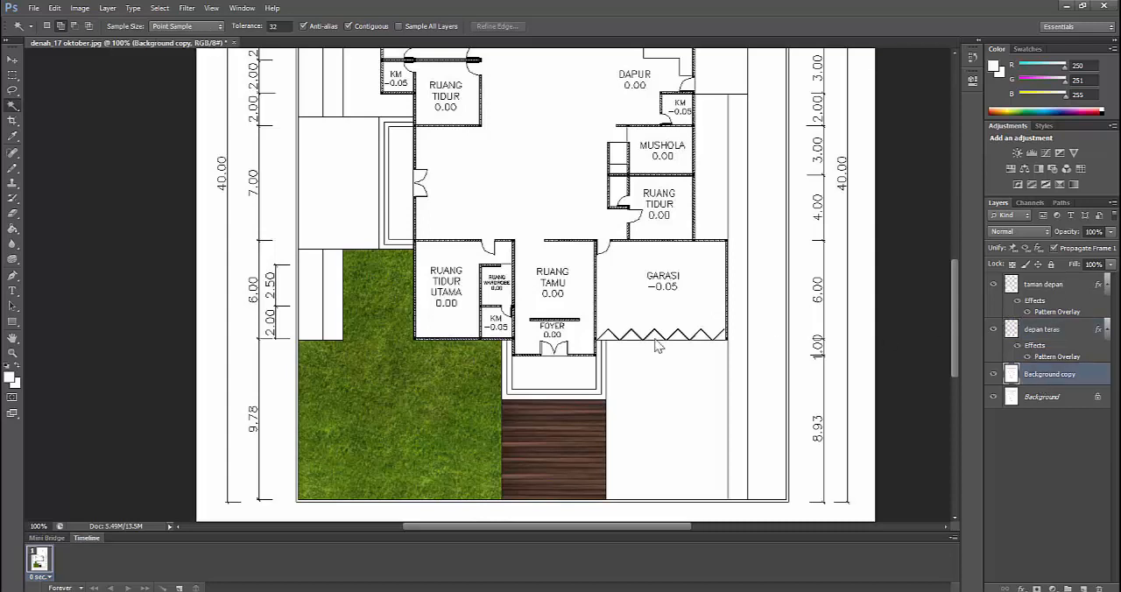
{"action": "left_click", "coordinate": [671, 409]}
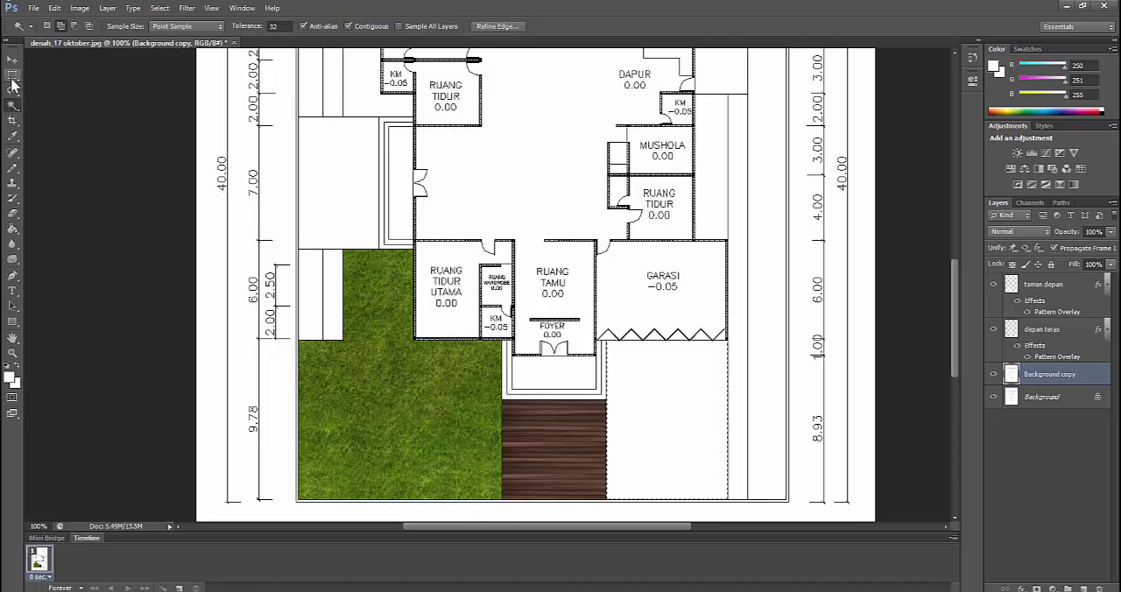
{"action": "right_click", "coordinate": [658, 414]}
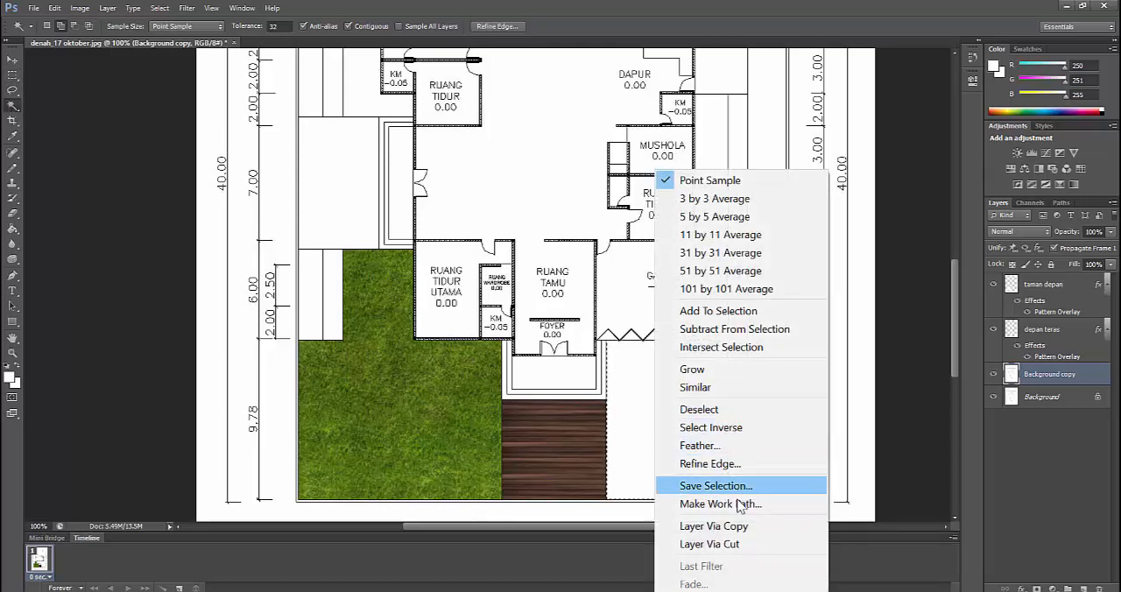
{"action": "left_click", "coordinate": [740, 526]}
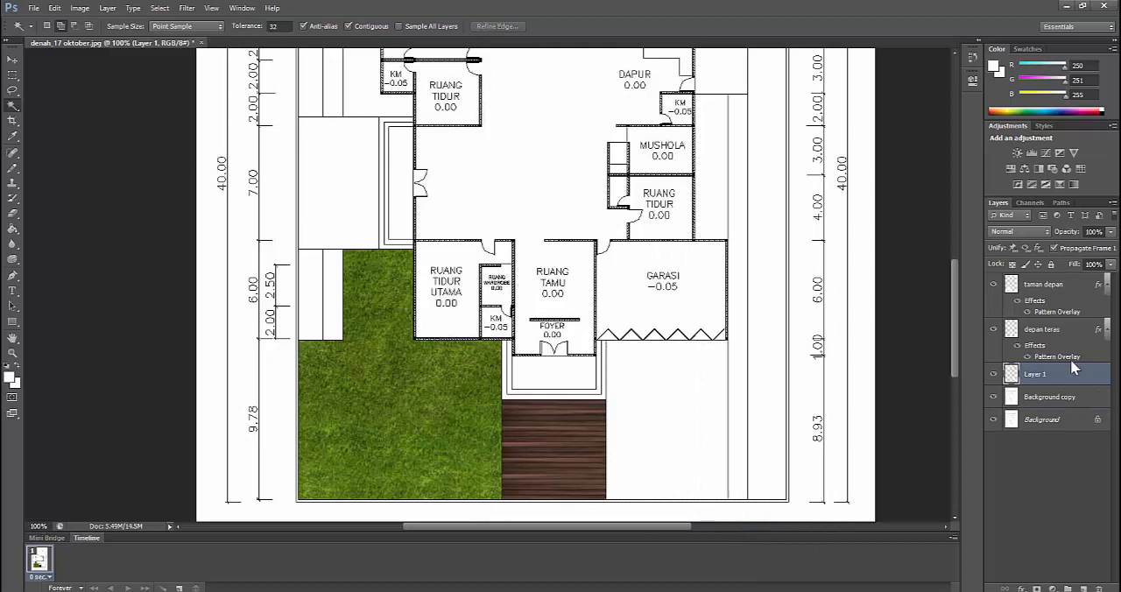
{"action": "double_click", "coordinate": [1042, 375]}
{"action": "type", "text": "d"}
{"action": "key", "text": "Return"}
Apply a Pattern Overlay to the carport layer using the grass-block paving pattern at 17% scale
{"action": "right_click", "coordinate": [1060, 373]}
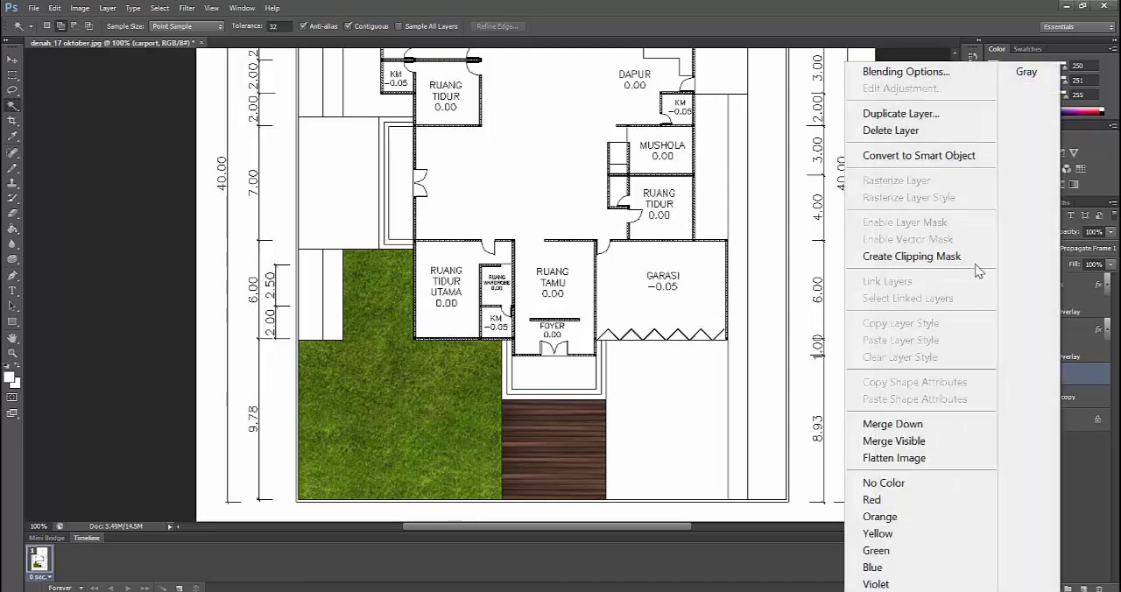
{"action": "left_click", "coordinate": [924, 77]}
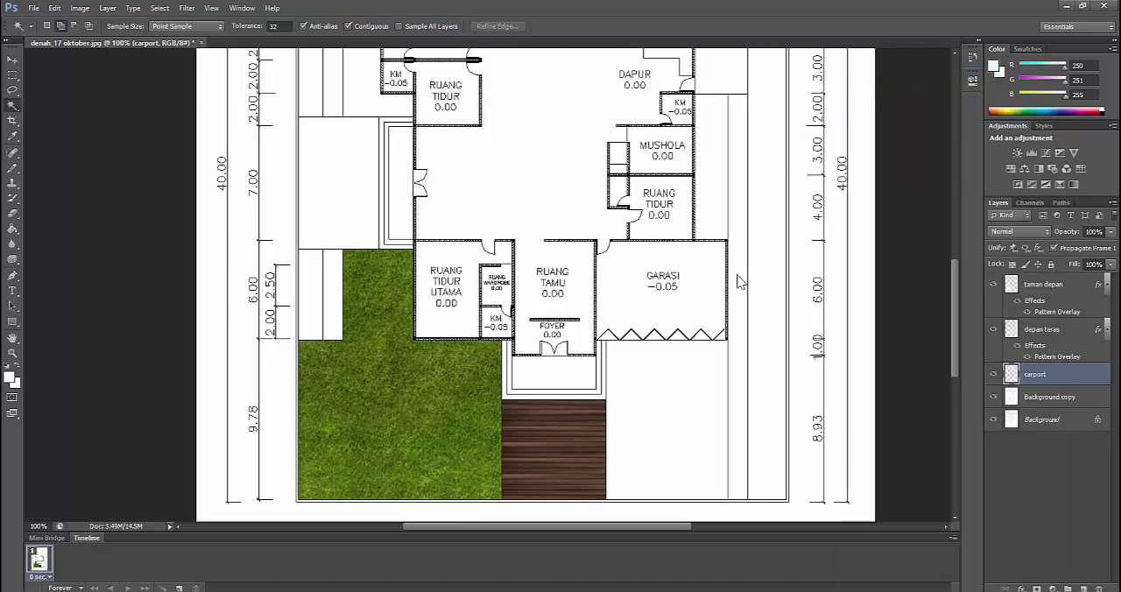
{"action": "left_click", "coordinate": [686, 260]}
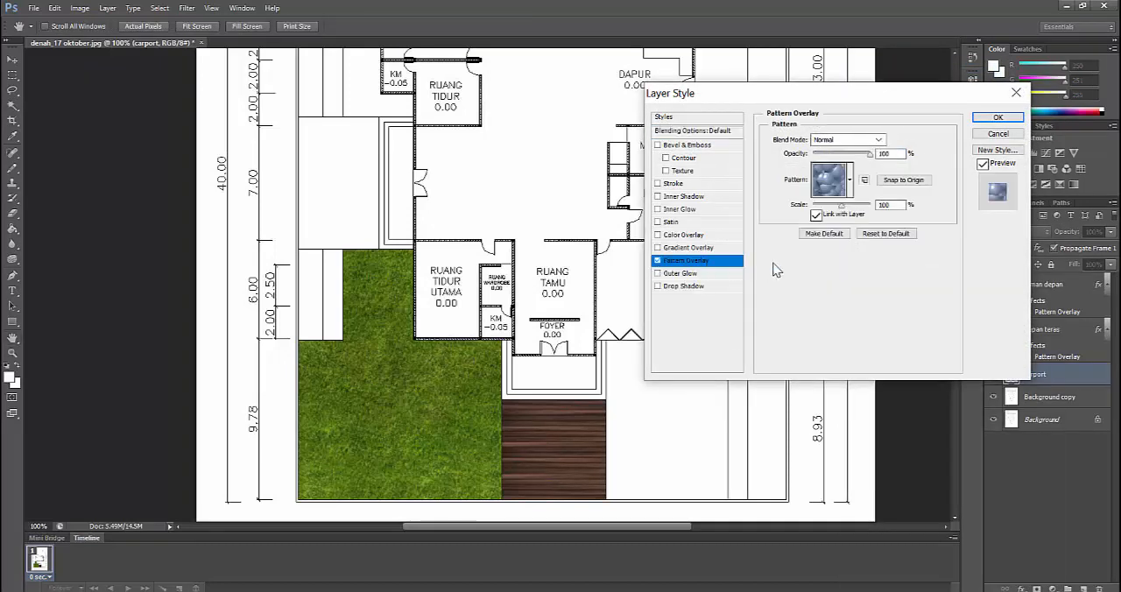
{"action": "left_click", "coordinate": [849, 179]}
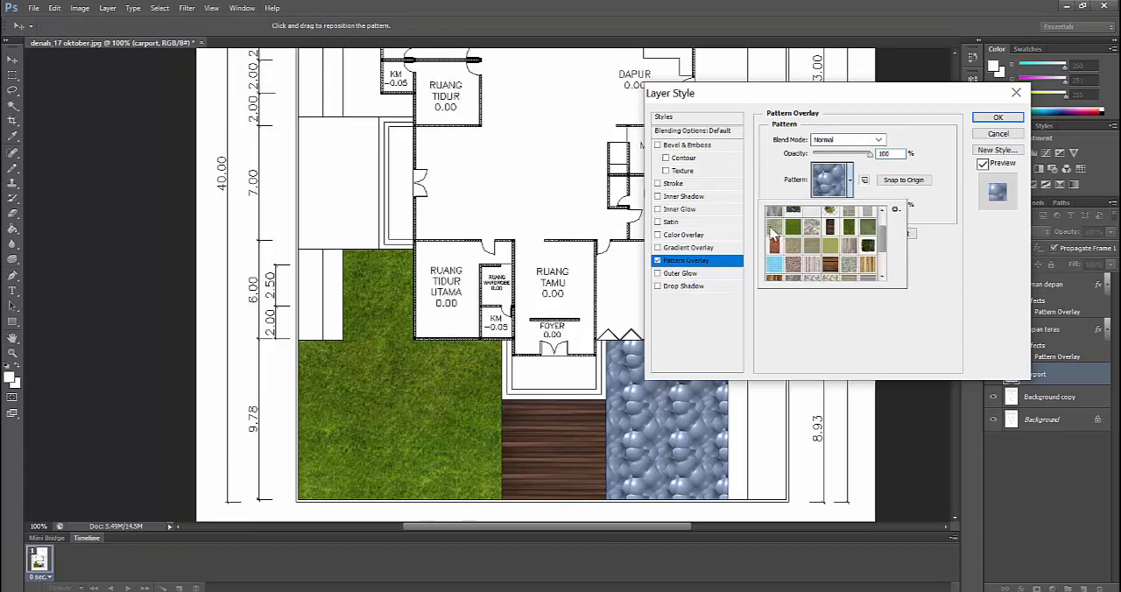
{"action": "left_click", "coordinate": [774, 228]}
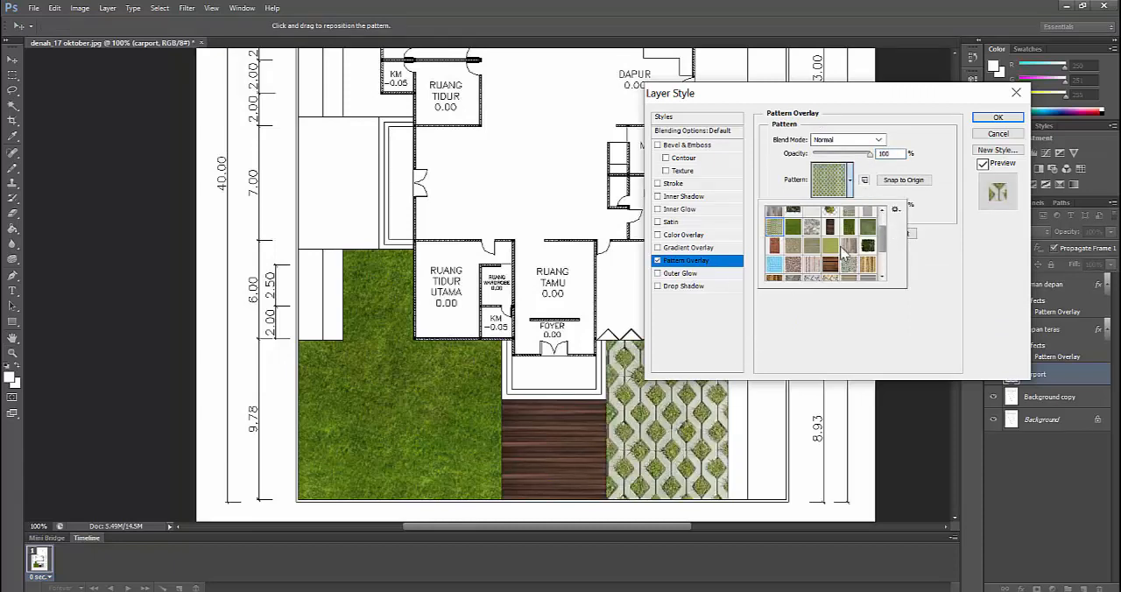
{"action": "left_click", "coordinate": [871, 194]}
{"action": "left_click_drag", "start_coordinate": [843, 208], "coordinate": [817, 207]}
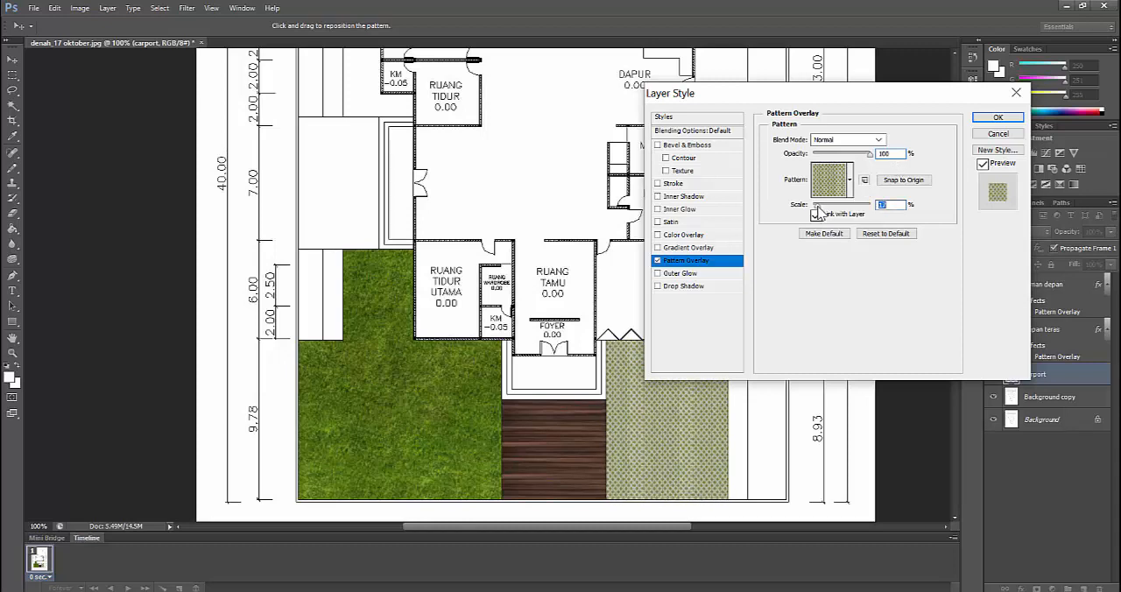
{"action": "left_click", "coordinate": [996, 118]}
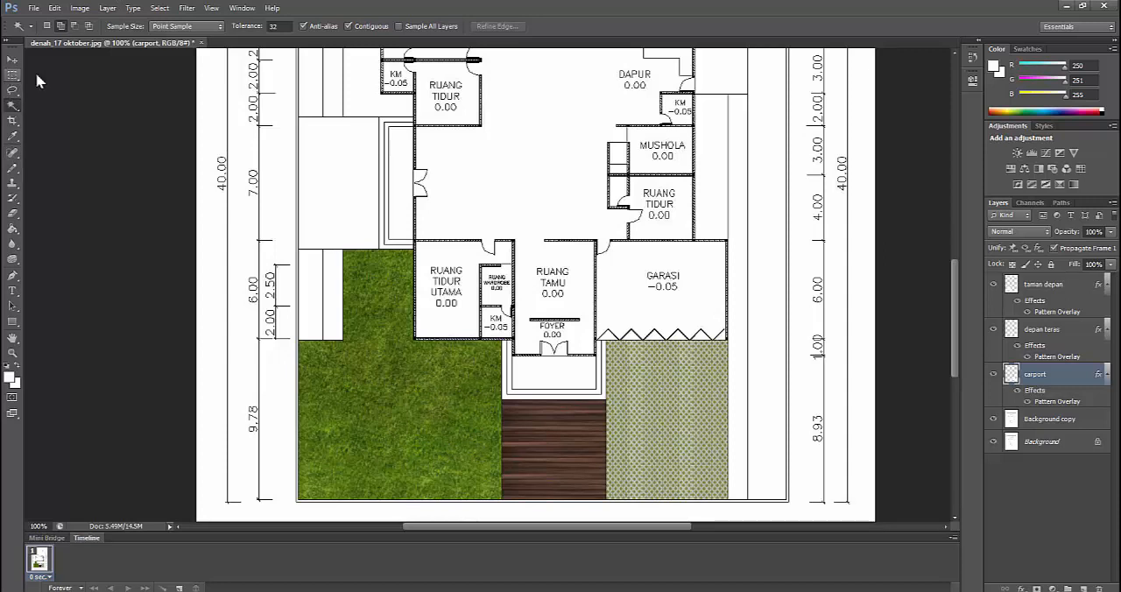
Draw a vertical rectangle of about 39 x 106 px above the taman depan layer, on the grass beside the wooden deck
{"action": "left_click", "coordinate": [1060, 289]}
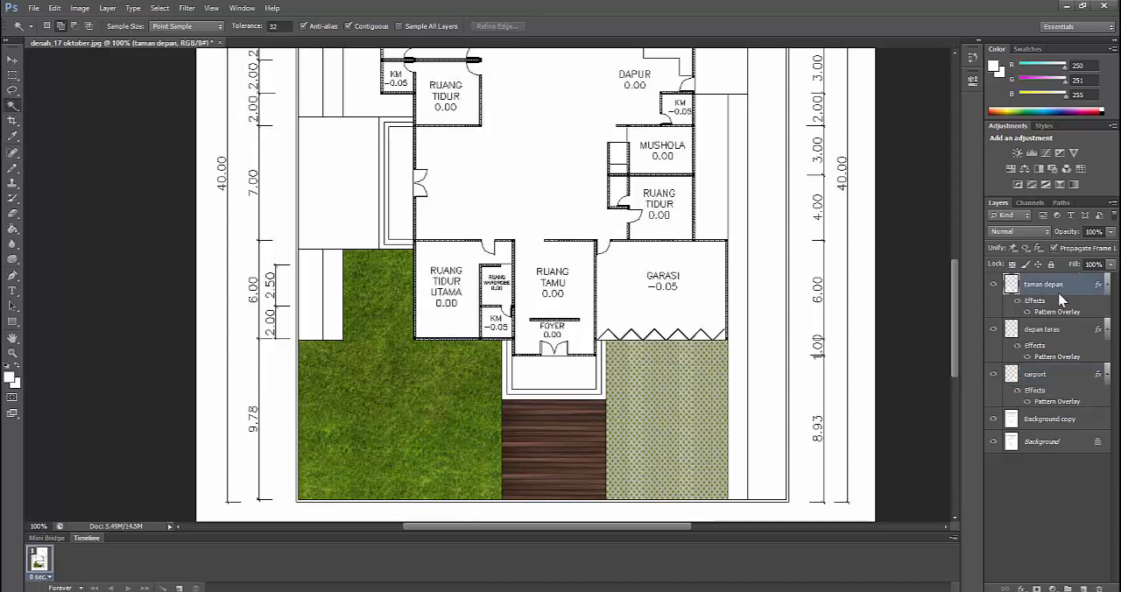
{"action": "left_click", "coordinate": [12, 323]}
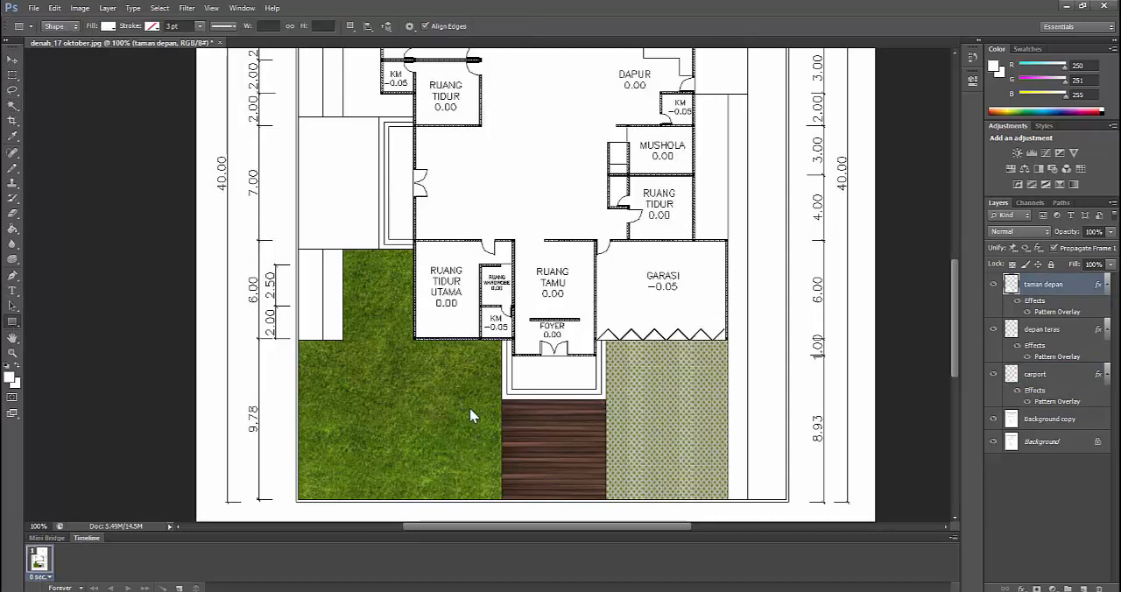
{"action": "left_click_drag", "start_coordinate": [470, 407], "coordinate": [492, 476]}
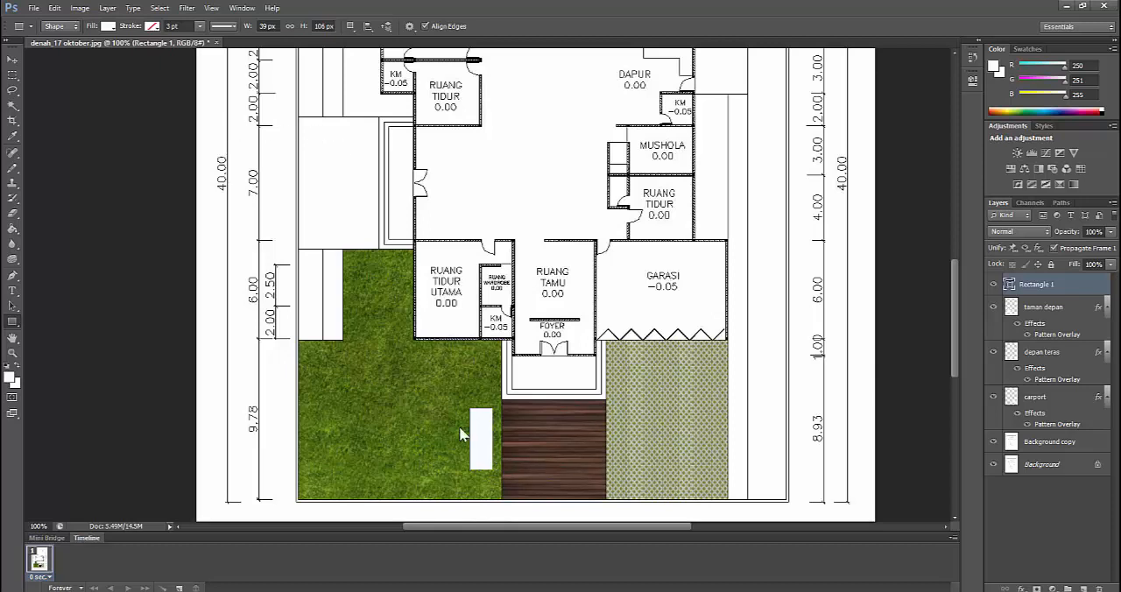
Apply a Pattern Overlay to the rectangle on the grass using the grey horizontal slat pattern at 47% scale
{"action": "right_click", "coordinate": [1047, 281]}
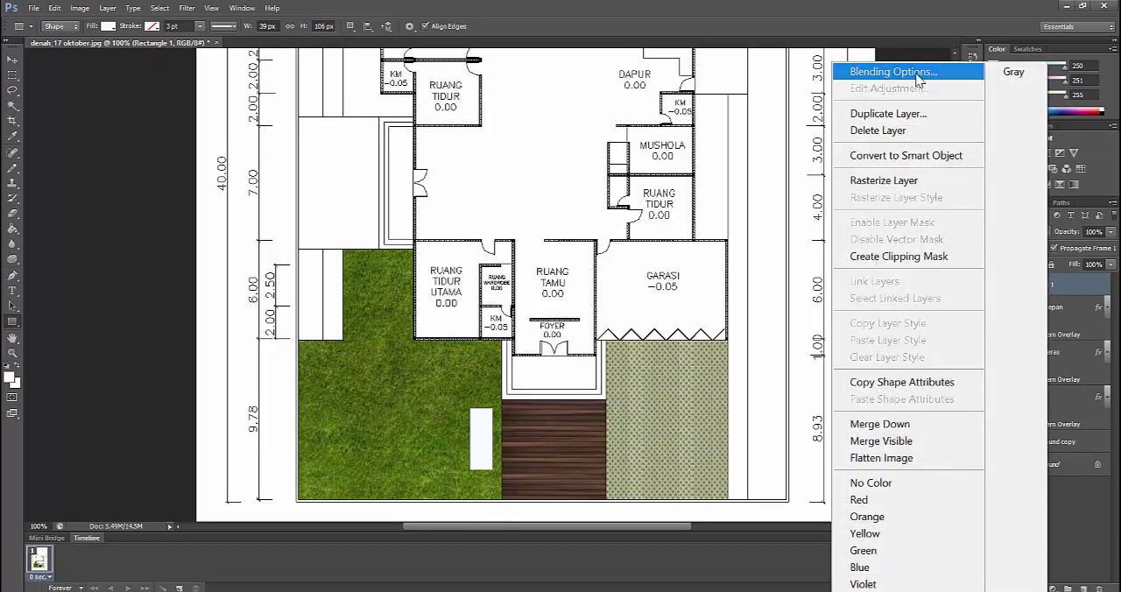
{"action": "left_click", "coordinate": [917, 77]}
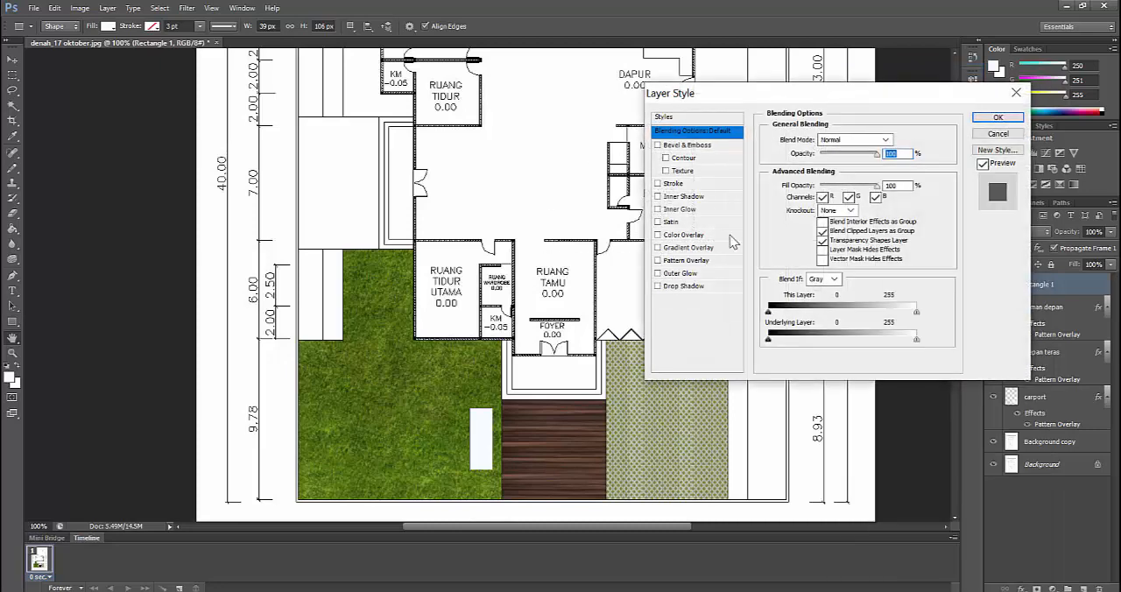
{"action": "left_click", "coordinate": [679, 261]}
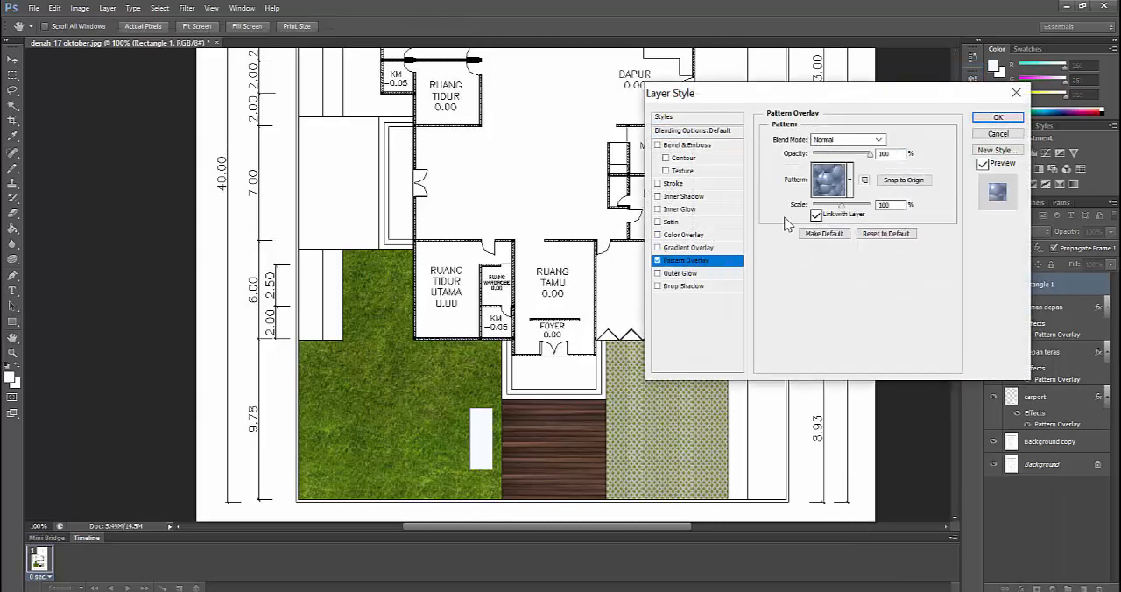
{"action": "left_click", "coordinate": [850, 181]}
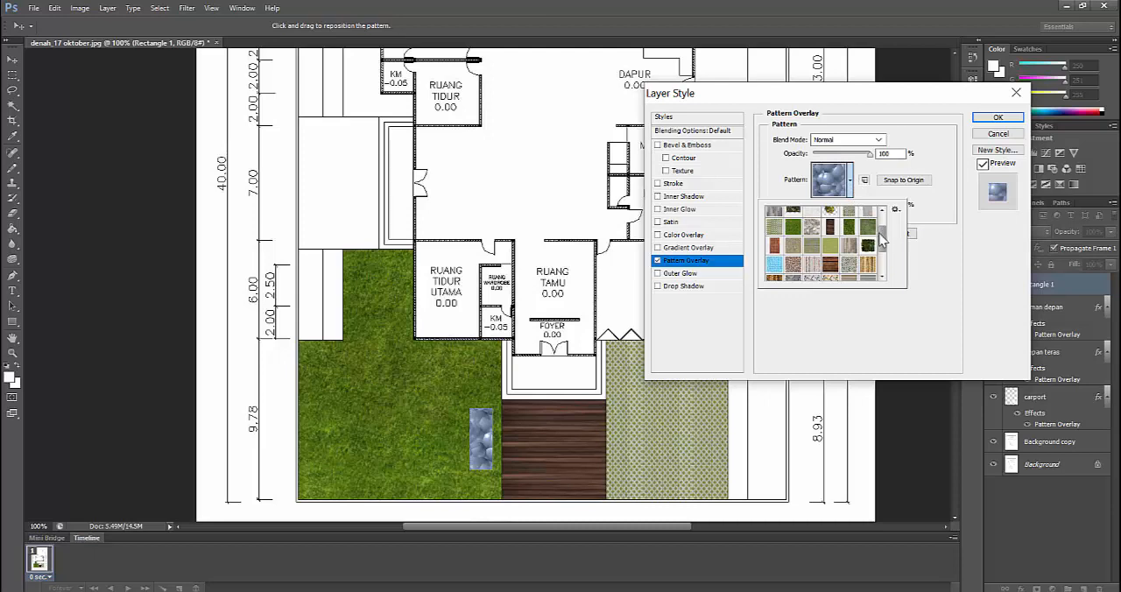
{"action": "scroll", "coordinate": [880, 233], "scroll_direction": "up", "scroll_amount": 3}
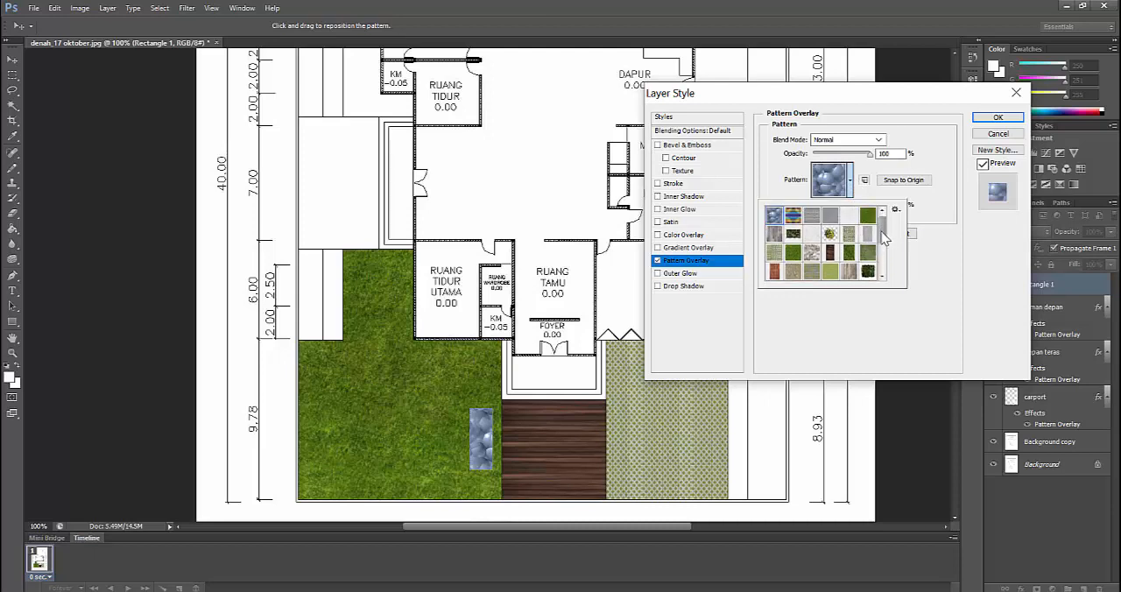
{"action": "left_click_drag", "start_coordinate": [883, 237], "coordinate": [881, 263]}
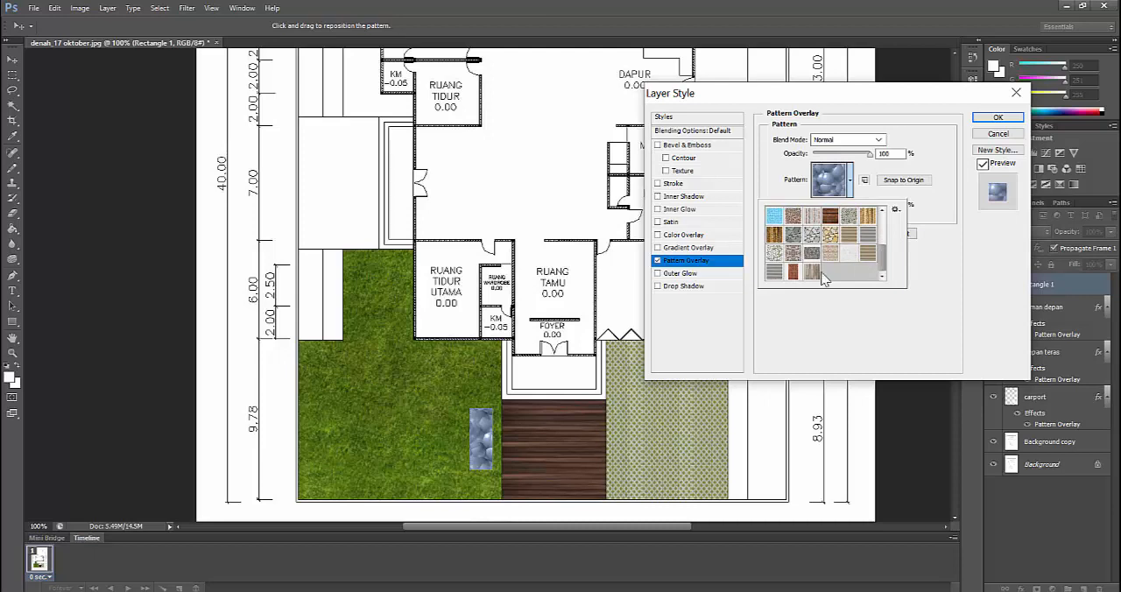
{"action": "left_click", "coordinate": [775, 273]}
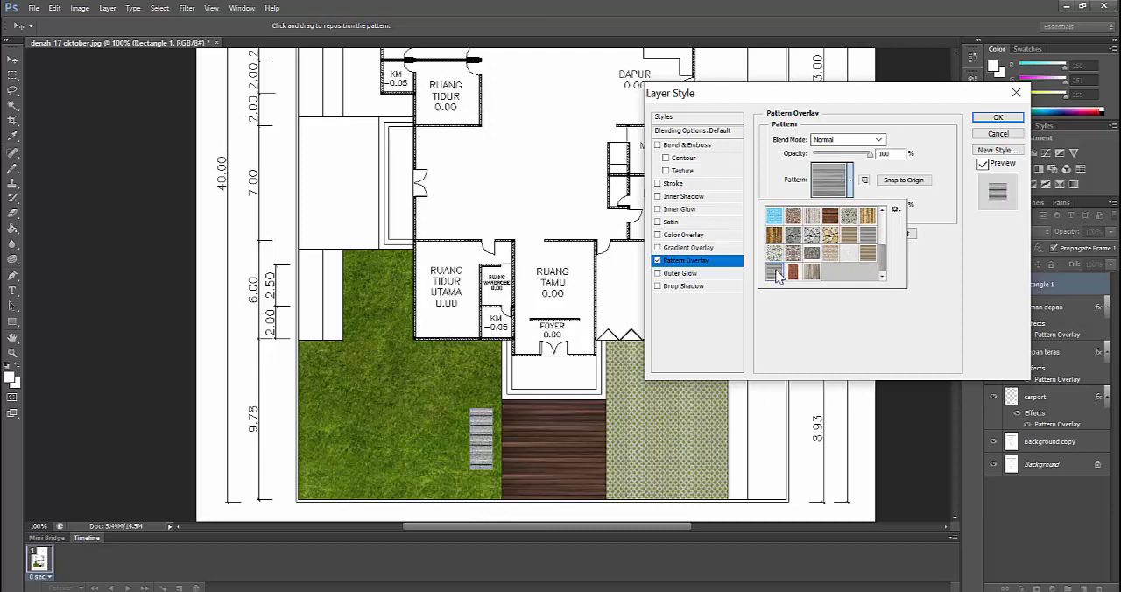
{"action": "left_click", "coordinate": [858, 191]}
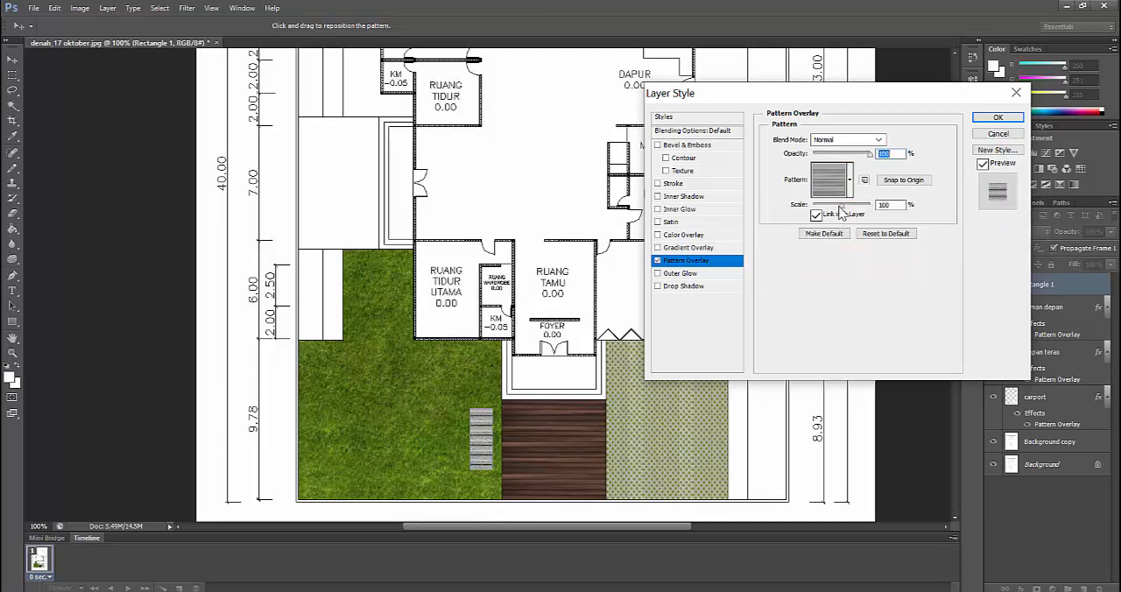
{"action": "left_click_drag", "start_coordinate": [841, 214], "coordinate": [827, 209]}
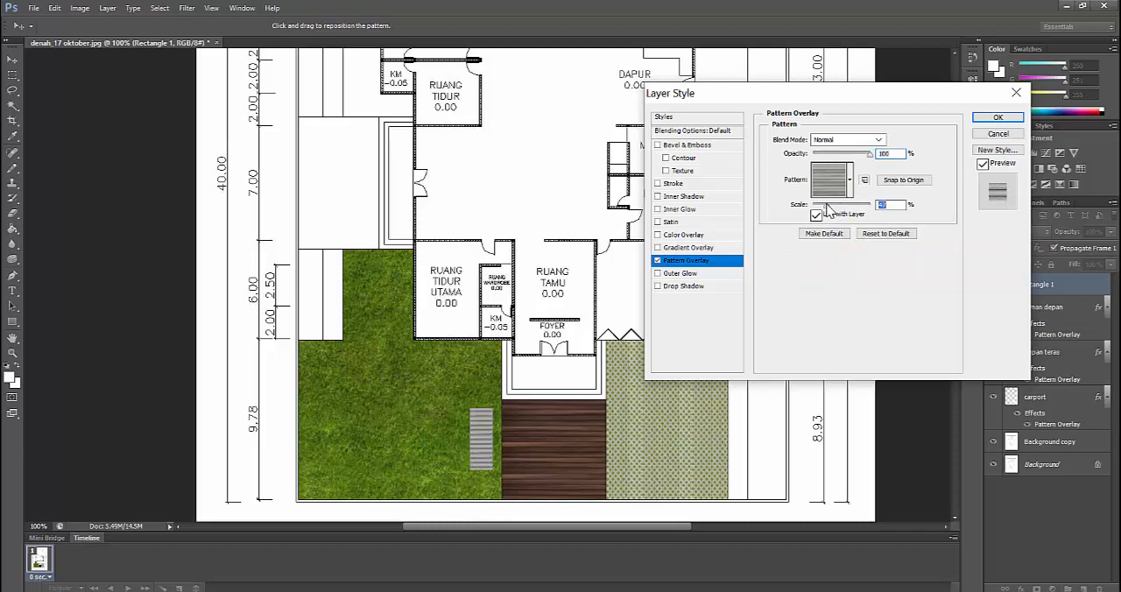
{"action": "left_click", "coordinate": [996, 118]}
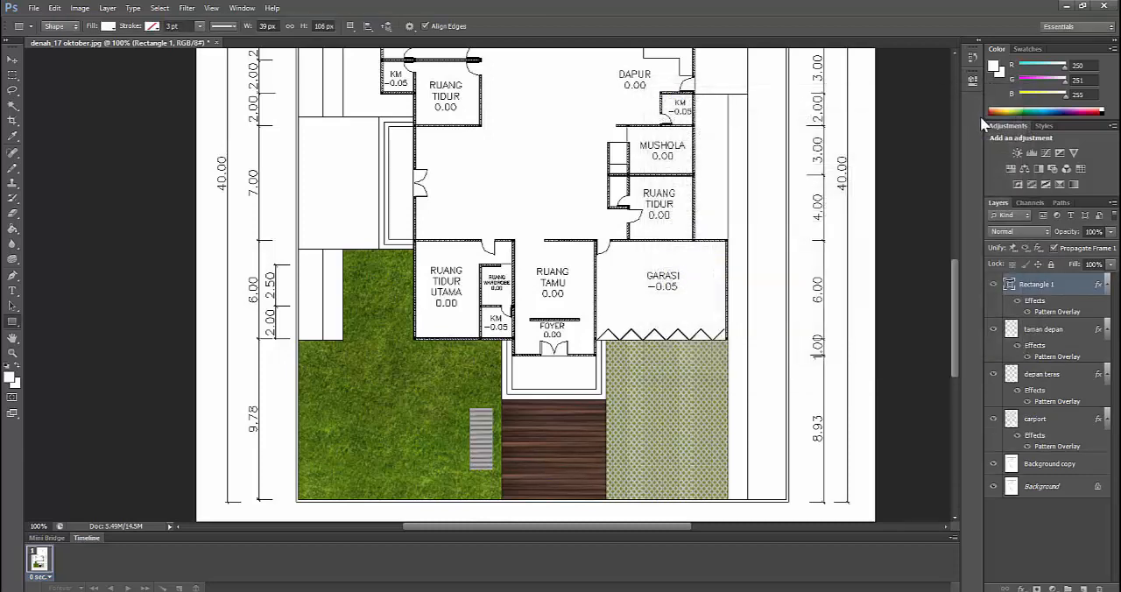
Draw an L-shaped strip with the Pen tool along the outer and upper edges of the grass beside RUANG TIDUR UTAMA
{"action": "left_click", "coordinate": [13, 278]}
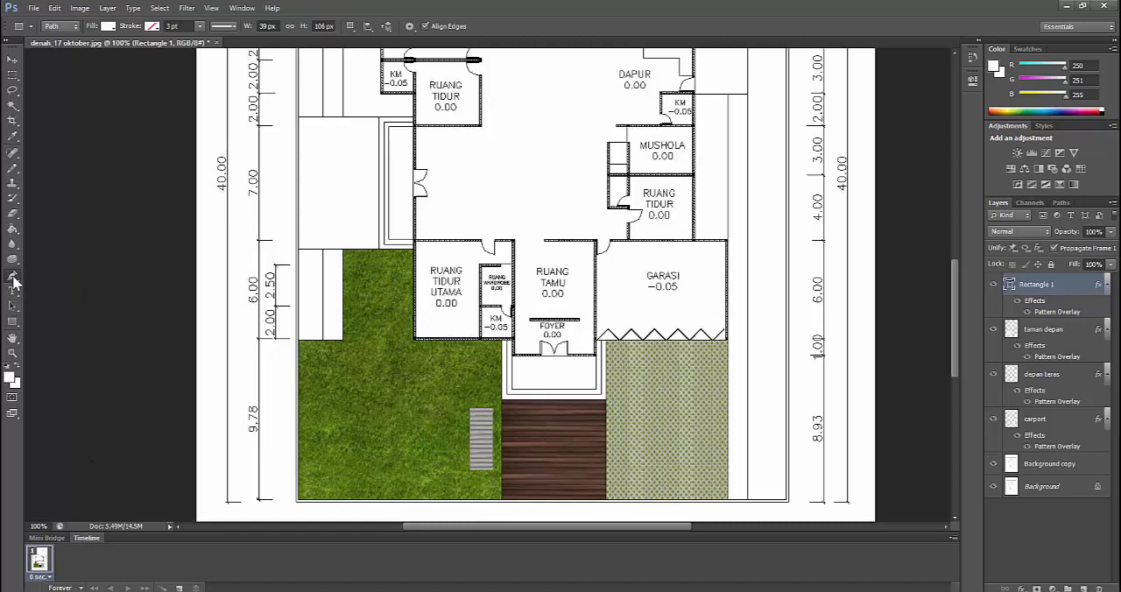
{"action": "left_click", "coordinate": [343, 340]}
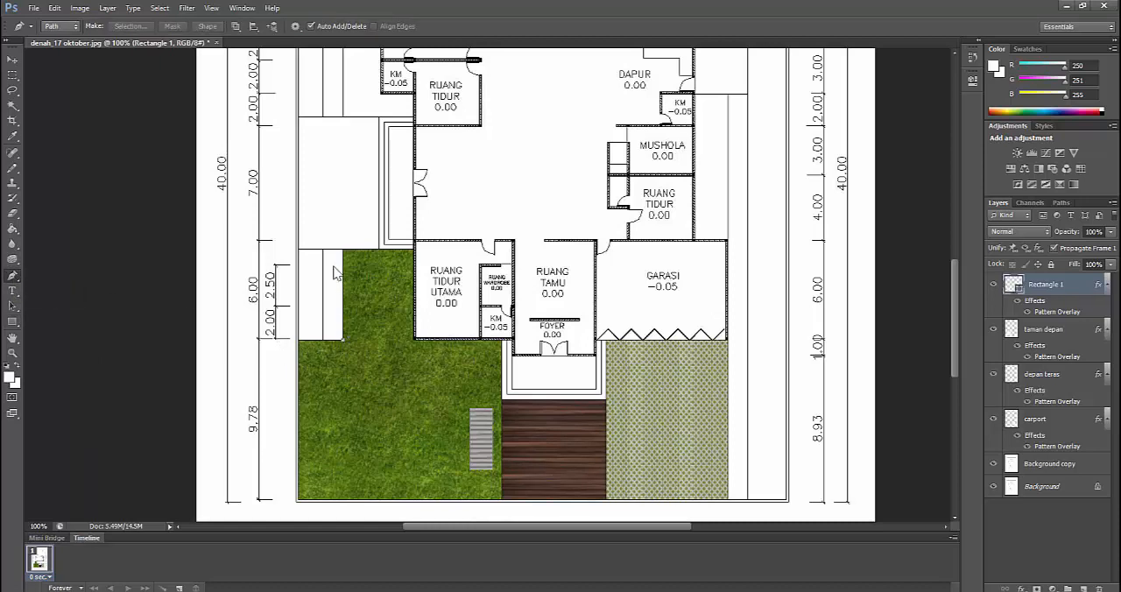
{"action": "left_click", "coordinate": [342, 251]}
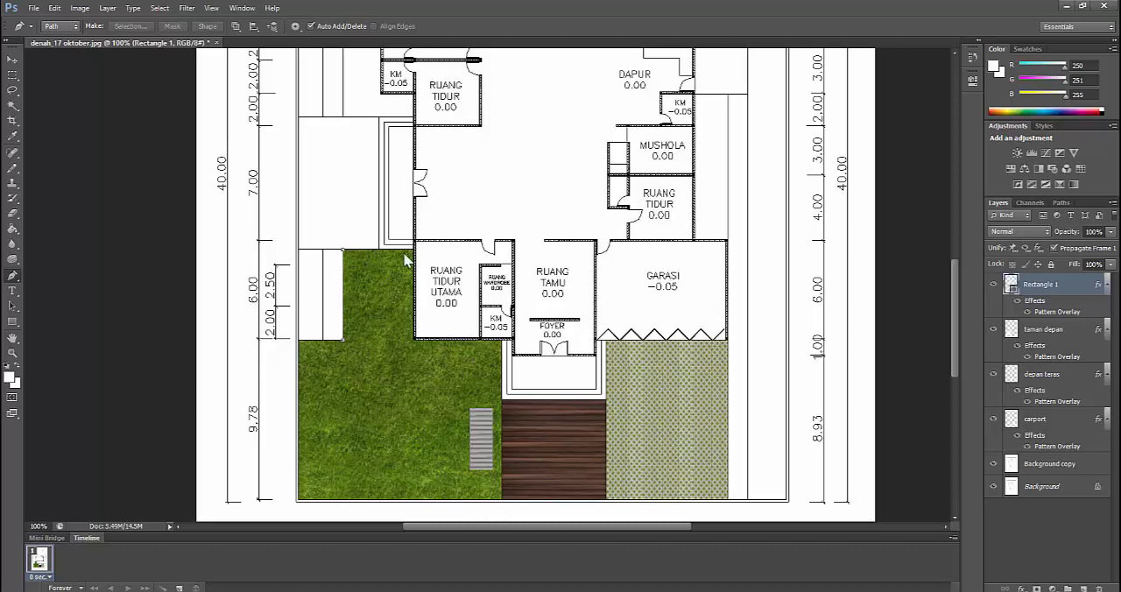
{"action": "left_click", "coordinate": [413, 252]}
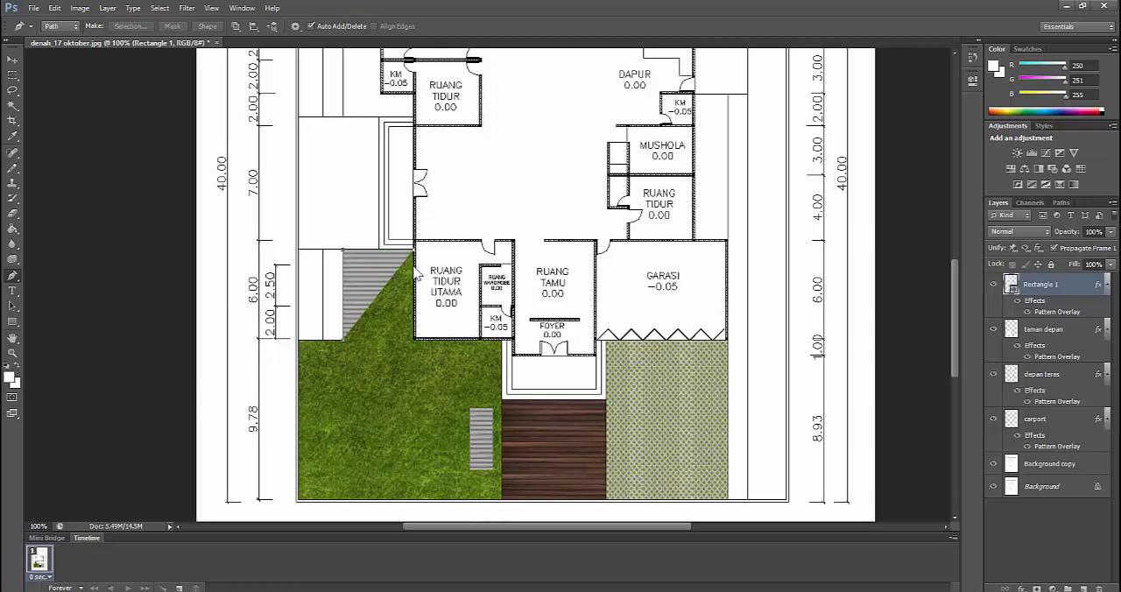
{"action": "left_click", "coordinate": [365, 266]}
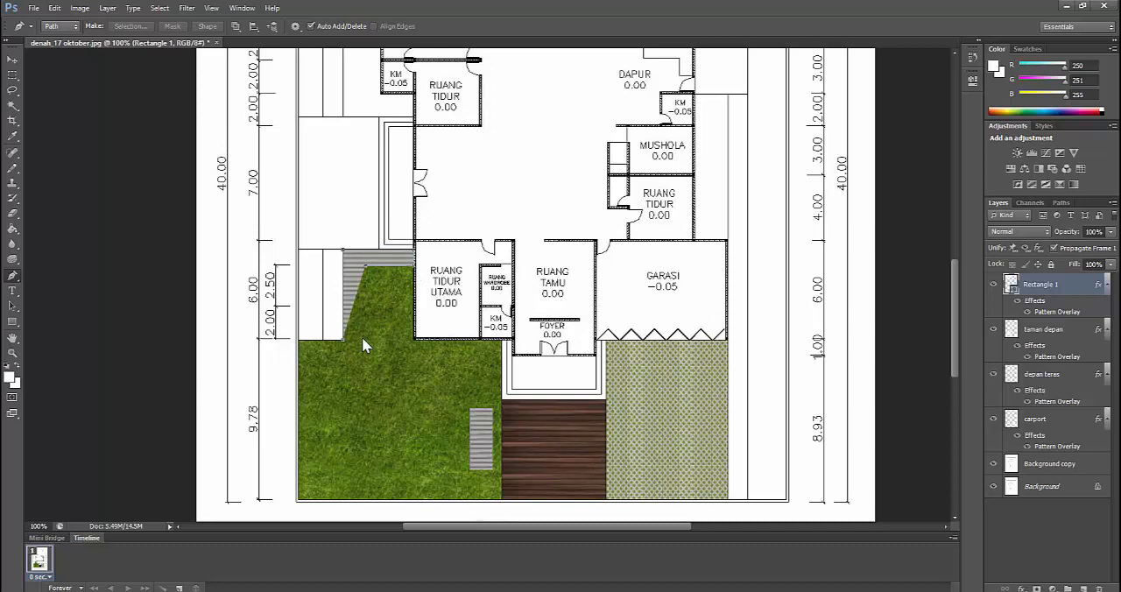
{"action": "left_click", "coordinate": [363, 341]}
Make a new anti-aliased selection from the slat-patterned shapes' paths and switch to the Rectangular Marquee tool
{"action": "right_click", "coordinate": [357, 317]}
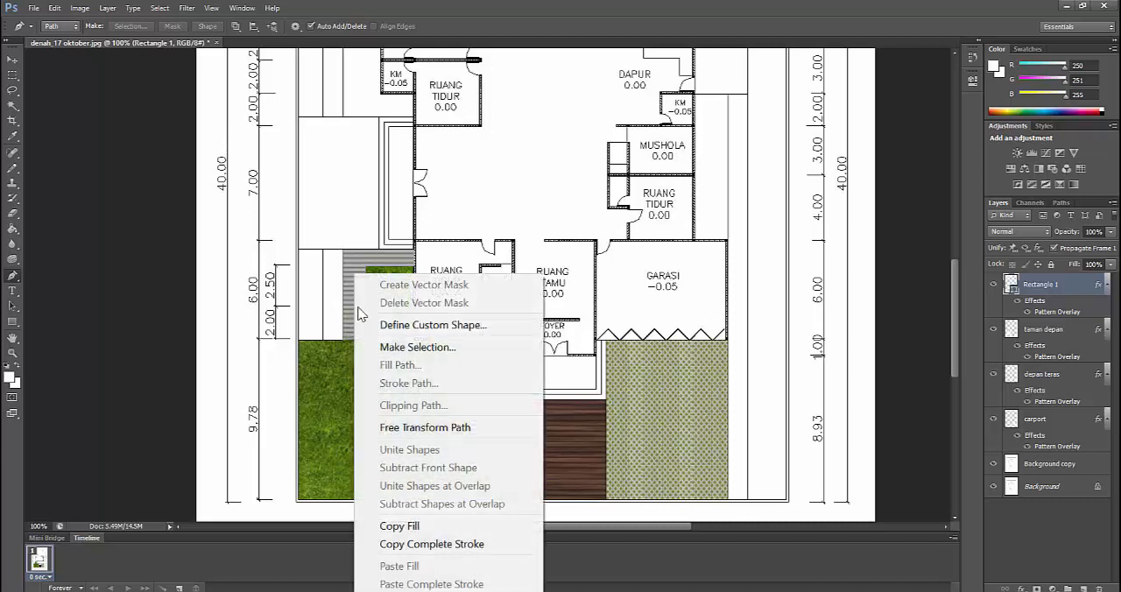
{"action": "left_click", "coordinate": [396, 348]}
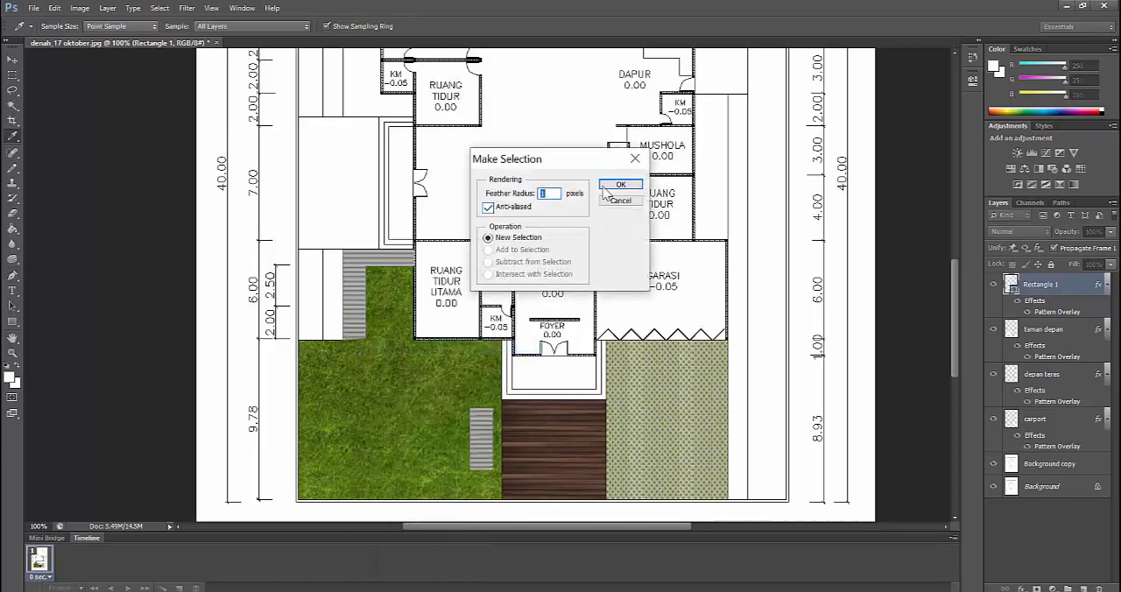
{"action": "left_click", "coordinate": [605, 187]}
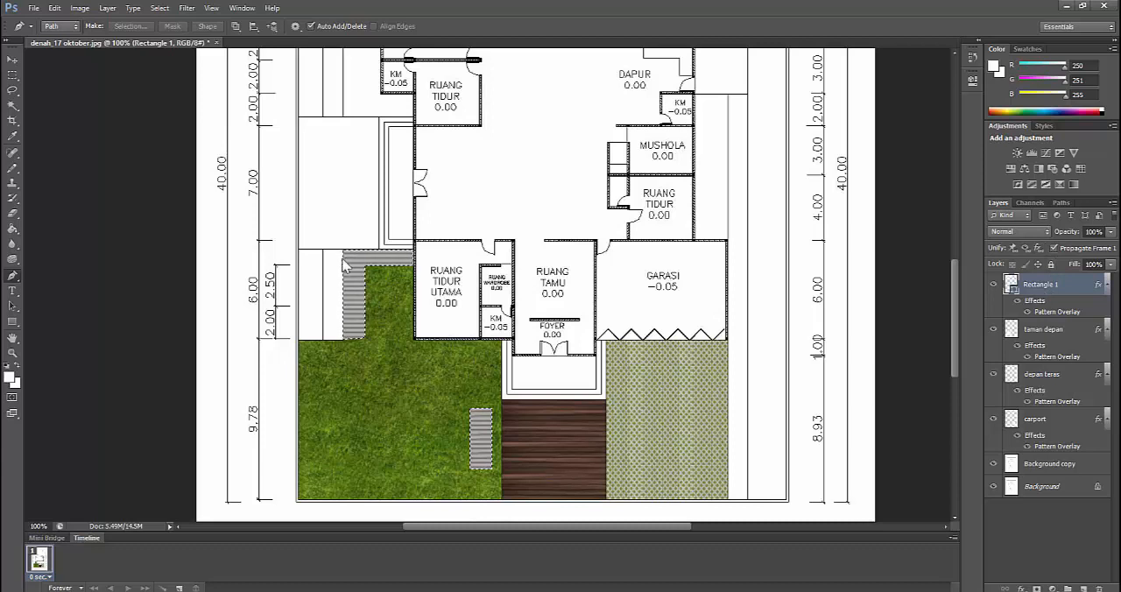
{"action": "left_click", "coordinate": [13, 76]}
{"action": "right_click", "coordinate": [357, 261]}
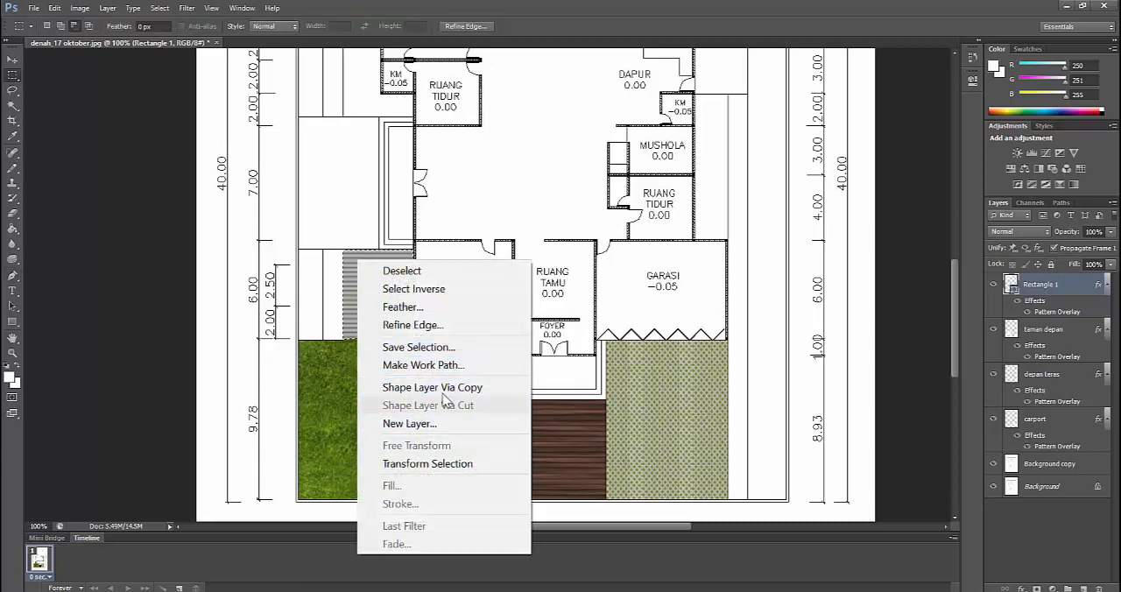
{"action": "right_click", "coordinate": [1054, 279]}
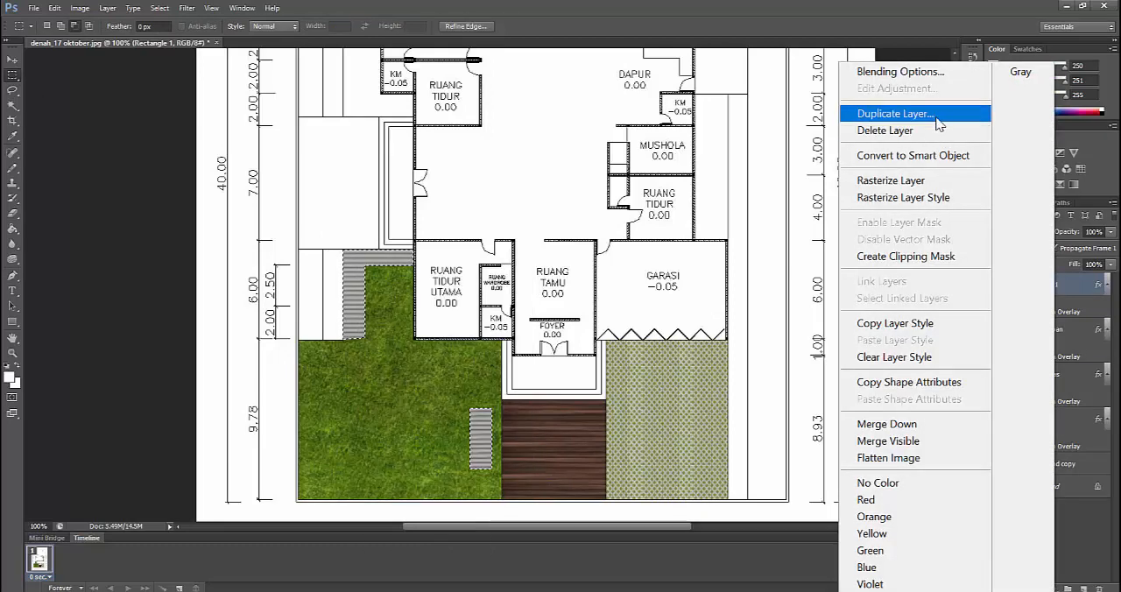
{"action": "left_click", "coordinate": [908, 72]}
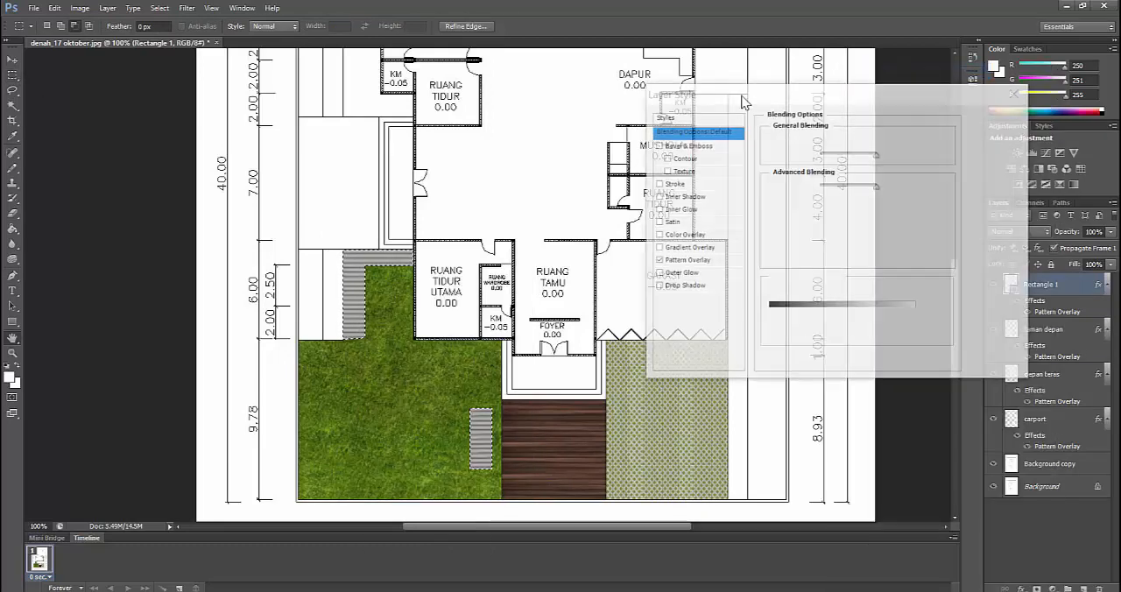
{"action": "left_click", "coordinate": [686, 260]}
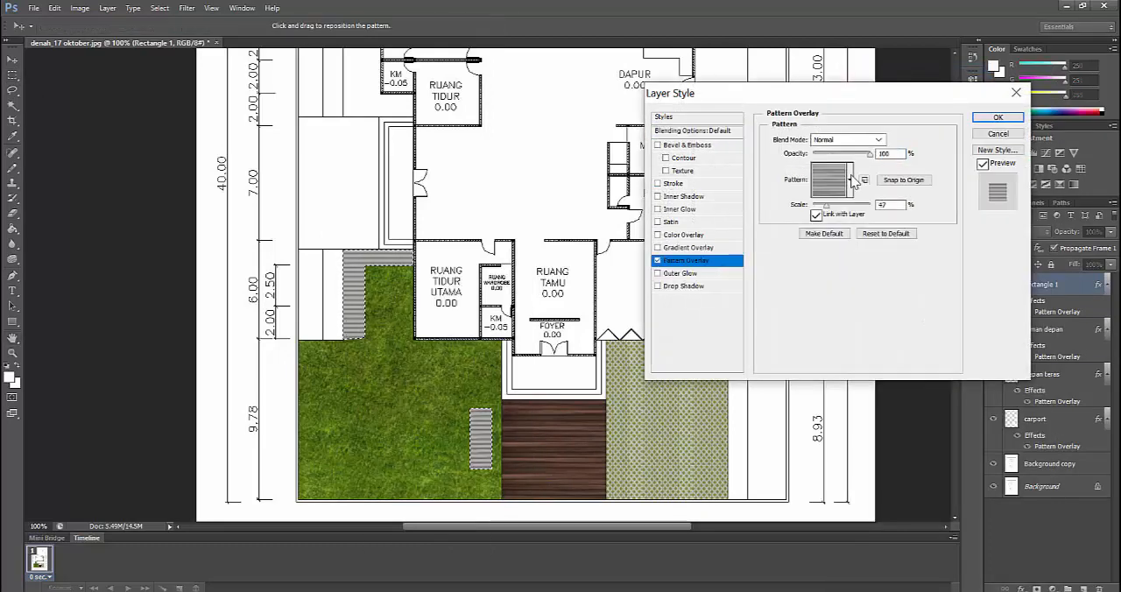
{"action": "left_click", "coordinate": [850, 179]}
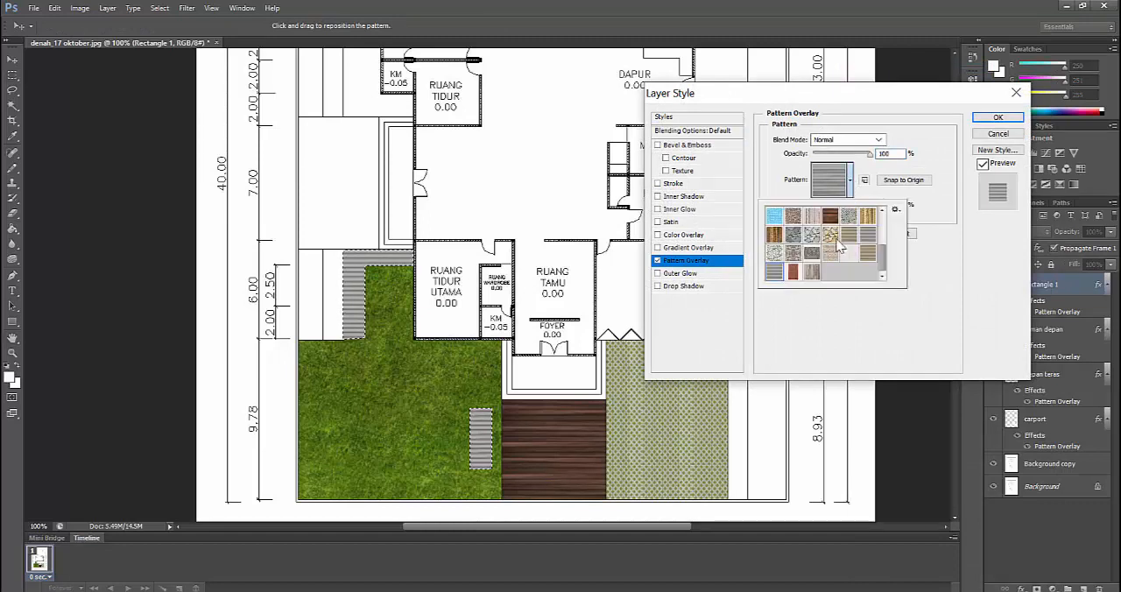
{"action": "left_click", "coordinate": [774, 217]}
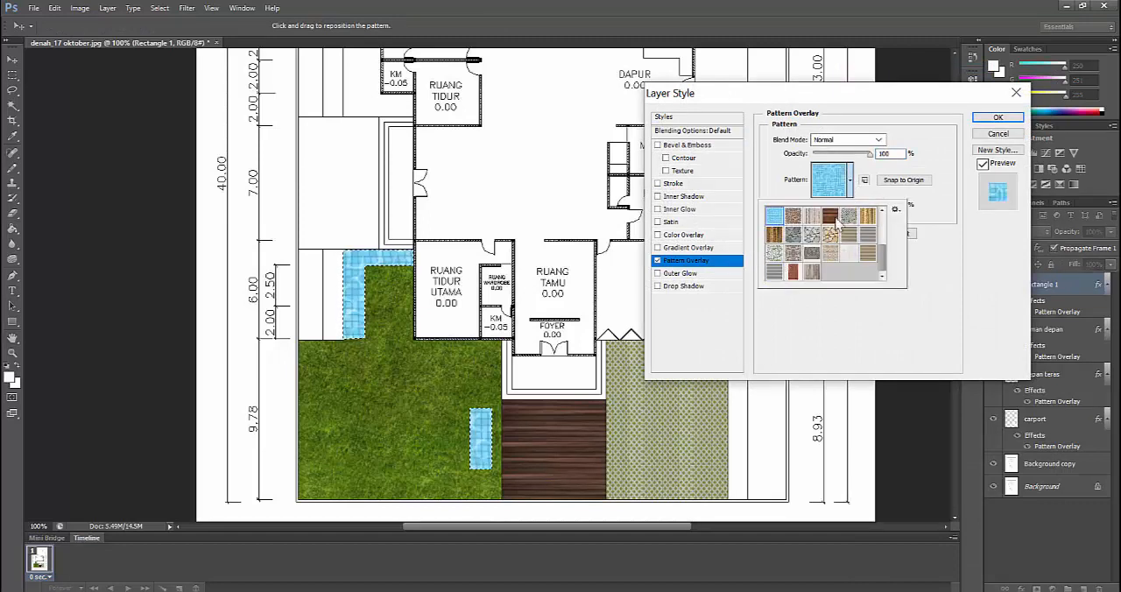
{"action": "left_click", "coordinate": [998, 127]}
{"action": "left_click", "coordinate": [997, 117]}
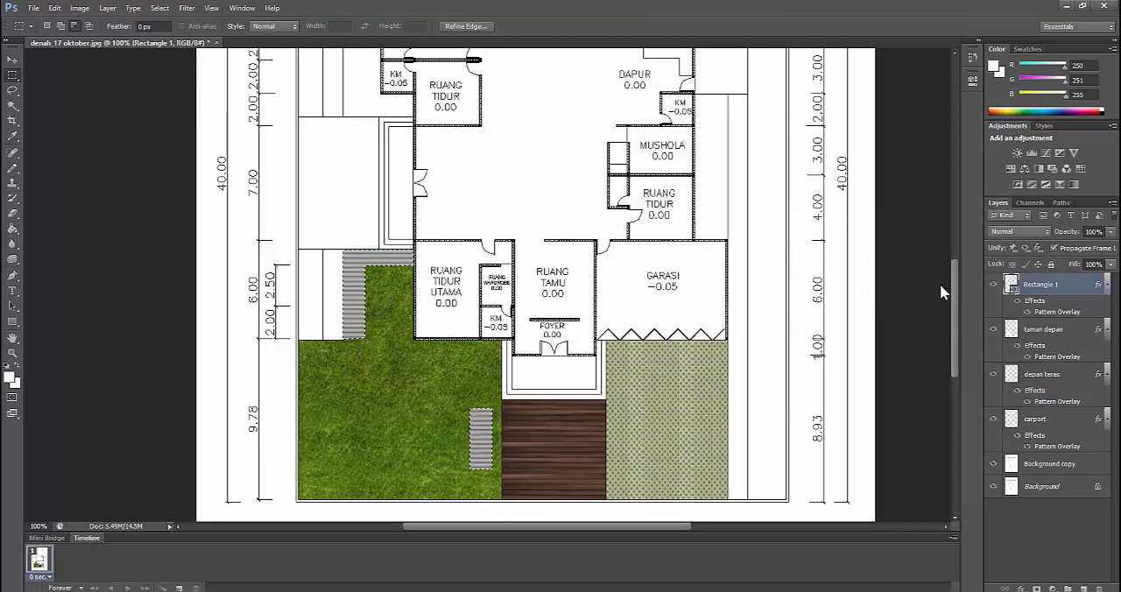
Step back in the history to the Pattern Overlay state that precedes the L-shaped strip
{"action": "left_click", "coordinate": [972, 57]}
{"action": "left_click", "coordinate": [893, 77]}
{"action": "left_click", "coordinate": [894, 64]}
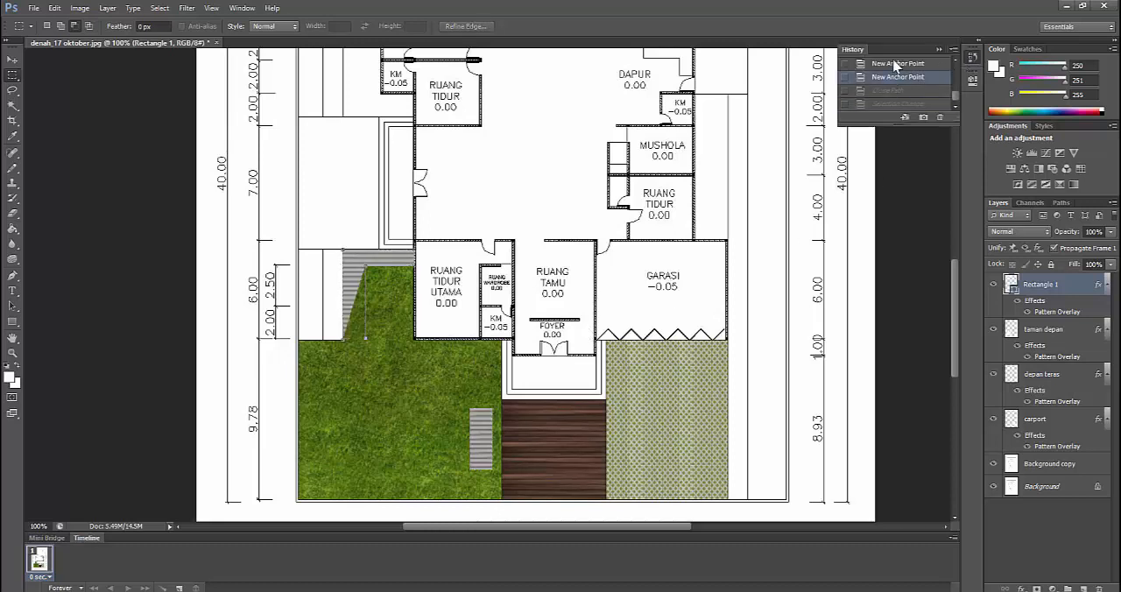
{"action": "scroll", "coordinate": [894, 70], "scroll_direction": "up", "scroll_amount": 1}
{"action": "left_click", "coordinate": [899, 62]}
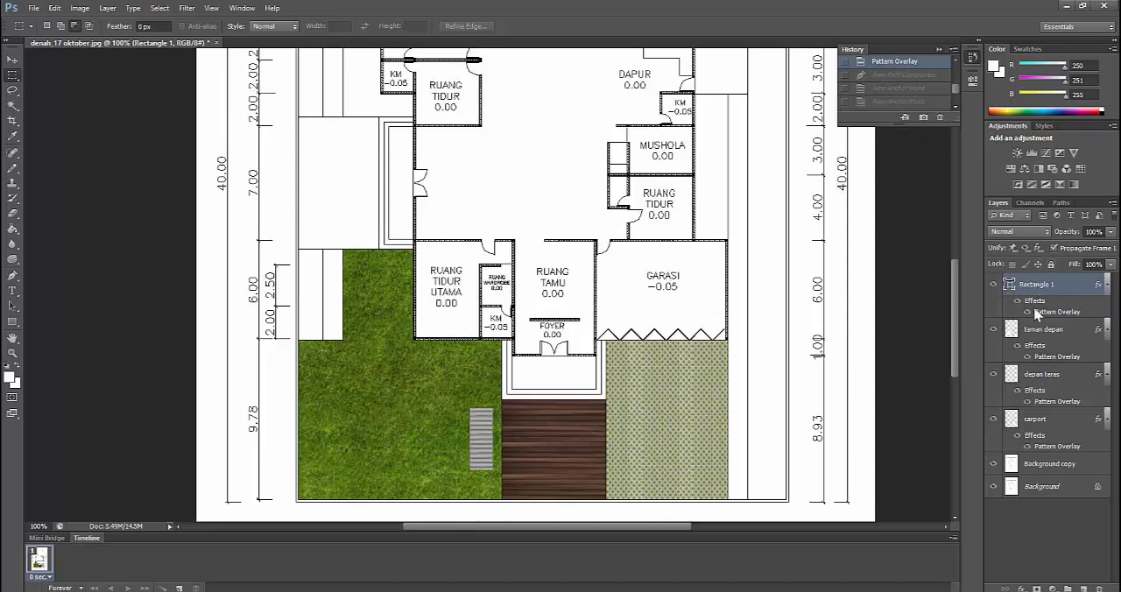
On the Background copy layer, draw a closed L-shaped Pen path along the outer and upper grass edges beside RUANG TIDUR UTAMA
{"action": "left_click", "coordinate": [1049, 466]}
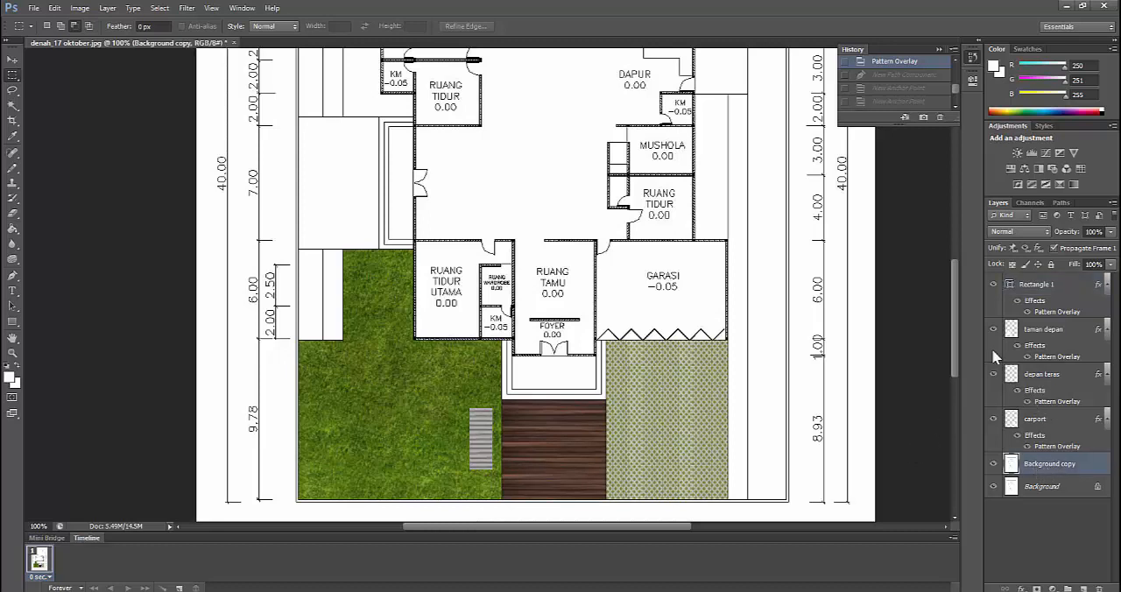
{"action": "left_click", "coordinate": [11, 277]}
{"action": "left_click_drag", "start_coordinate": [14, 282], "coordinate": [38, 270]}
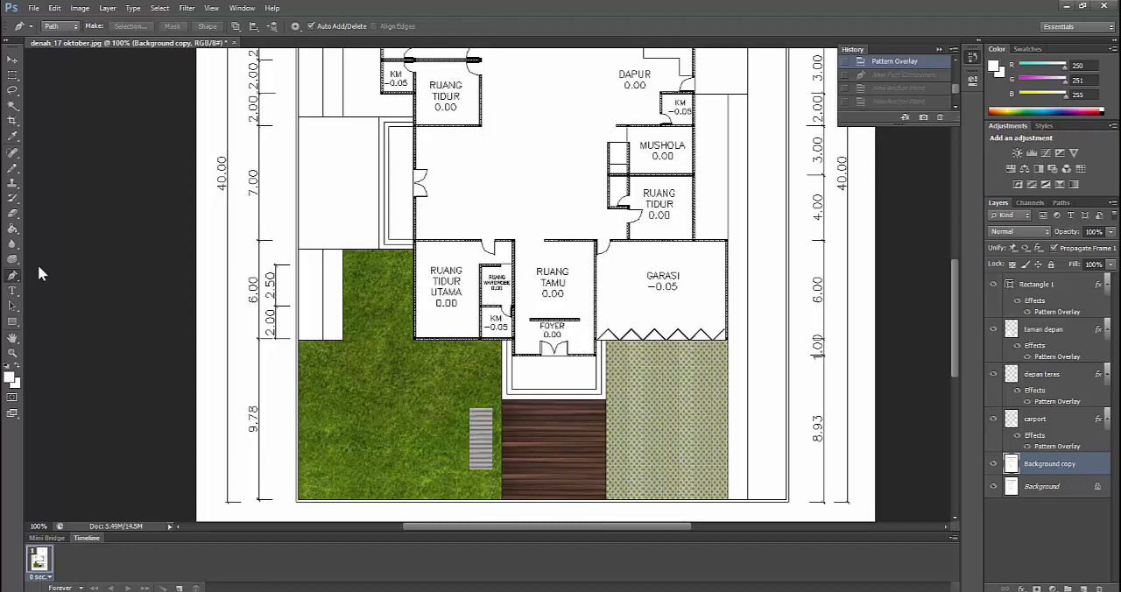
{"action": "left_click", "coordinate": [417, 258]}
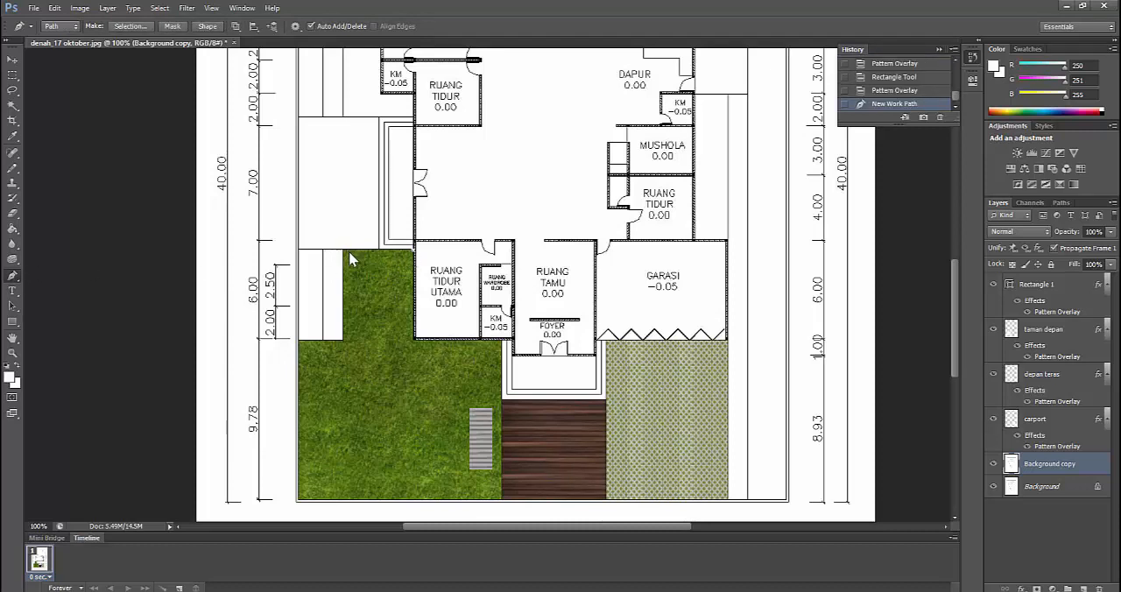
{"action": "left_click", "coordinate": [344, 337]}
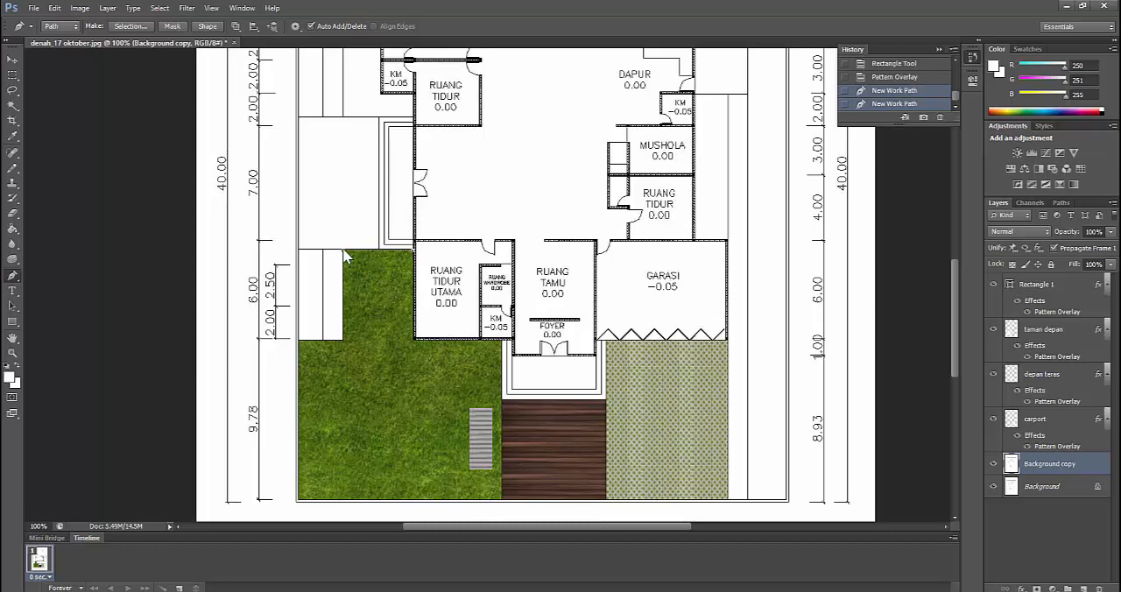
{"action": "left_click", "coordinate": [345, 345]}
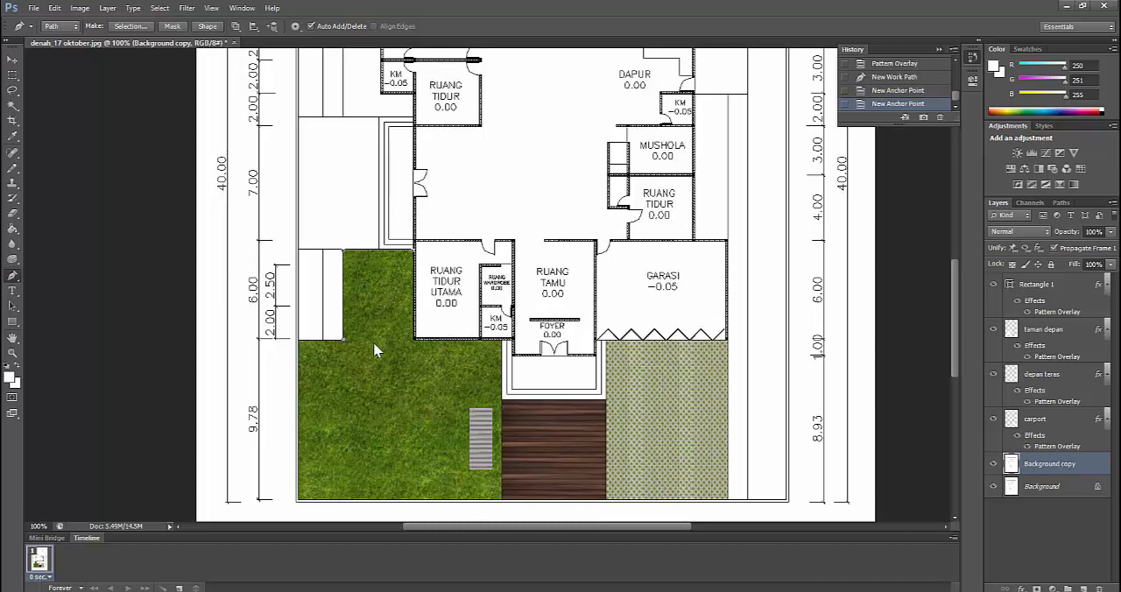
{"action": "left_click", "coordinate": [365, 339]}
{"action": "left_click", "coordinate": [366, 272]}
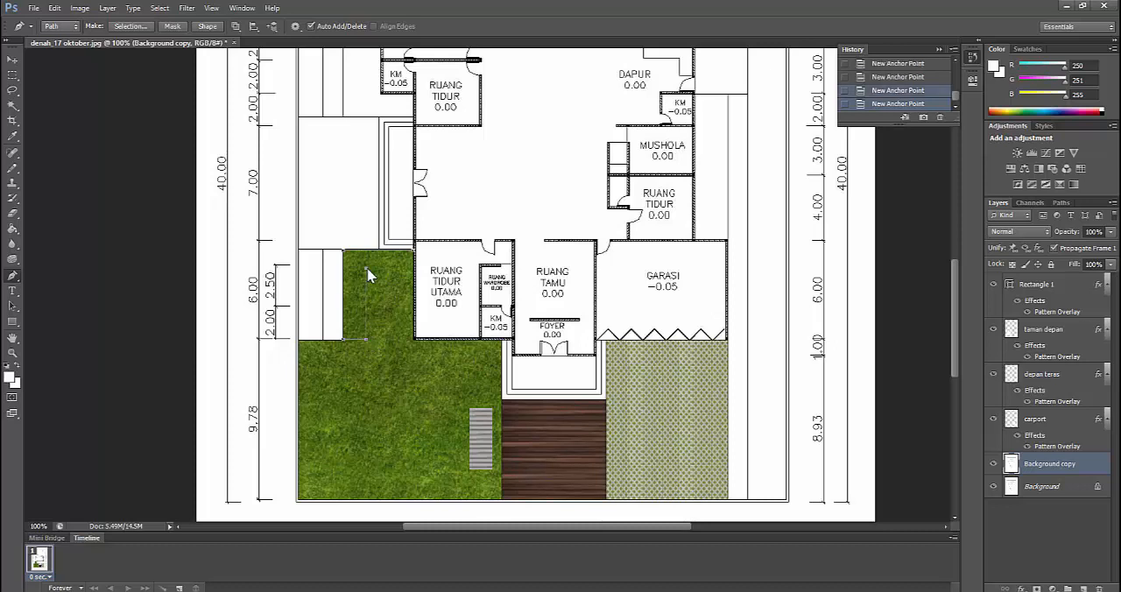
{"action": "left_click", "coordinate": [415, 258]}
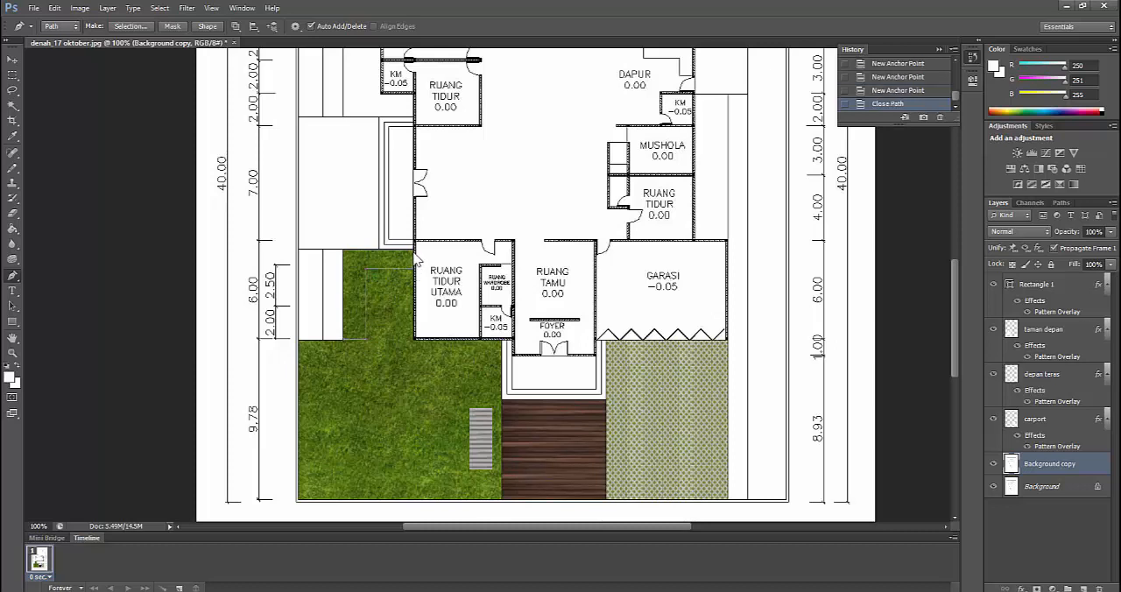
Make a new anti-aliased selection from the L-shaped path and switch to the Rectangular Marquee tool
{"action": "right_click", "coordinate": [401, 257]}
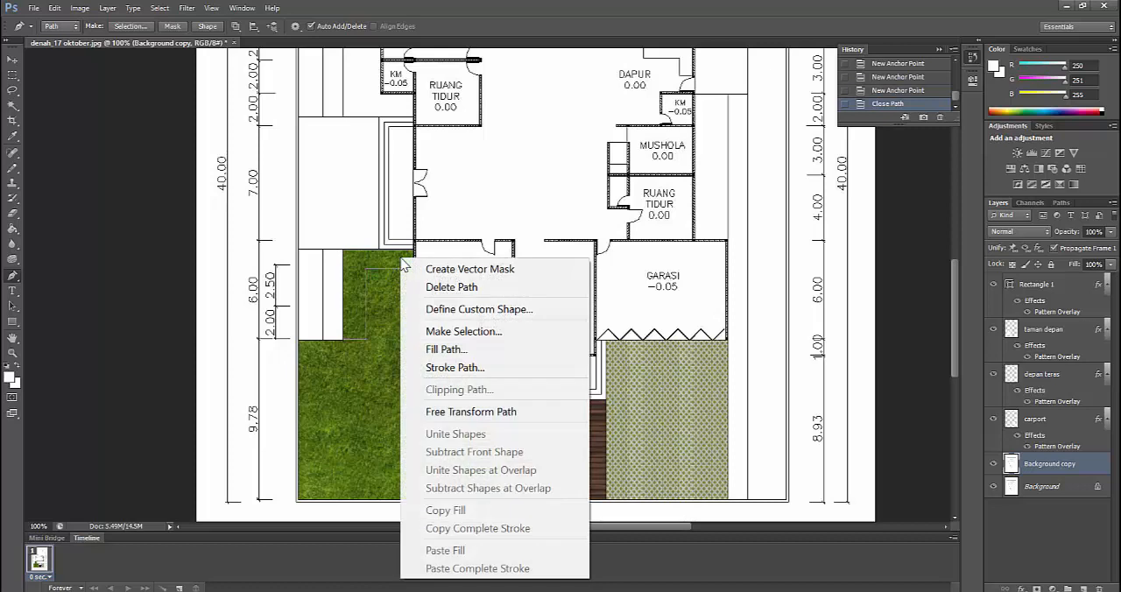
{"action": "left_click", "coordinate": [463, 331]}
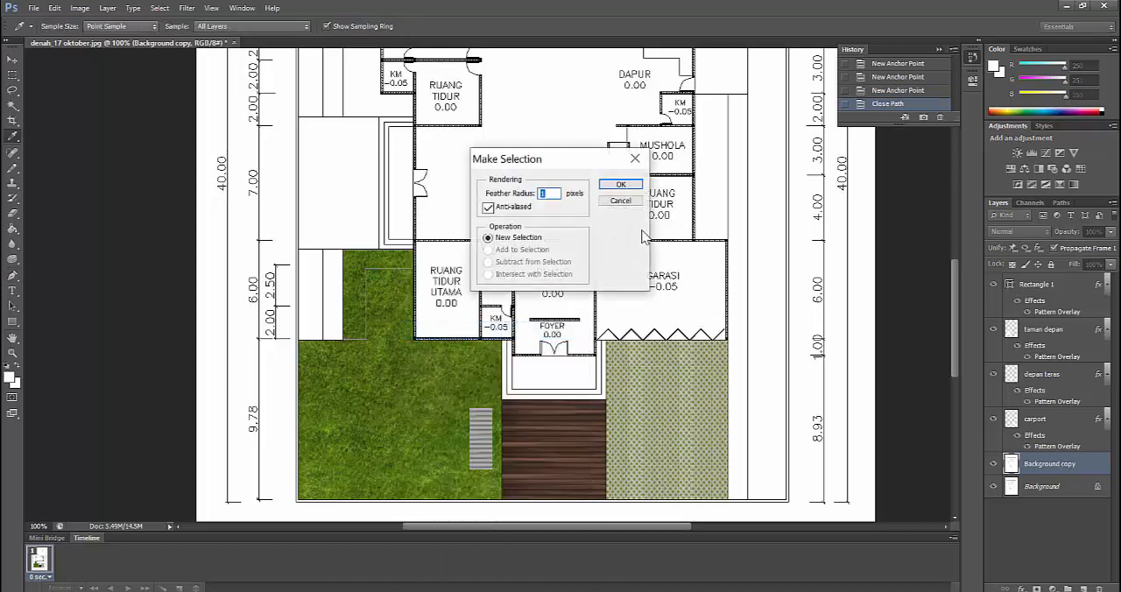
{"action": "left_click", "coordinate": [620, 184]}
{"action": "left_click", "coordinate": [12, 74]}
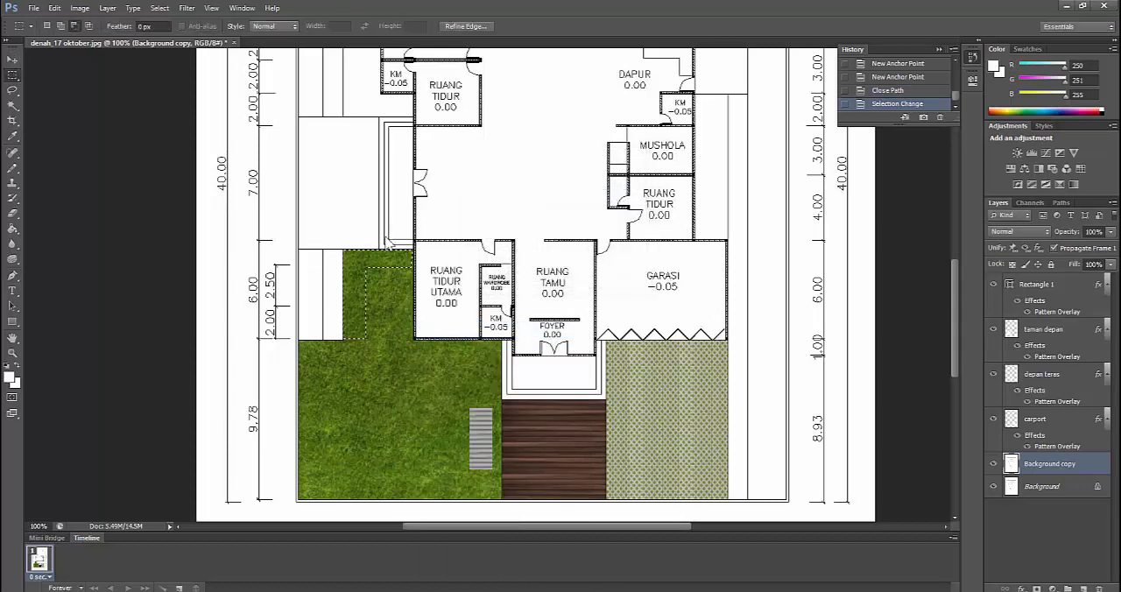
Copy the L-shaped selection to a new layer and name the layer kolam
{"action": "right_click", "coordinate": [352, 261]}
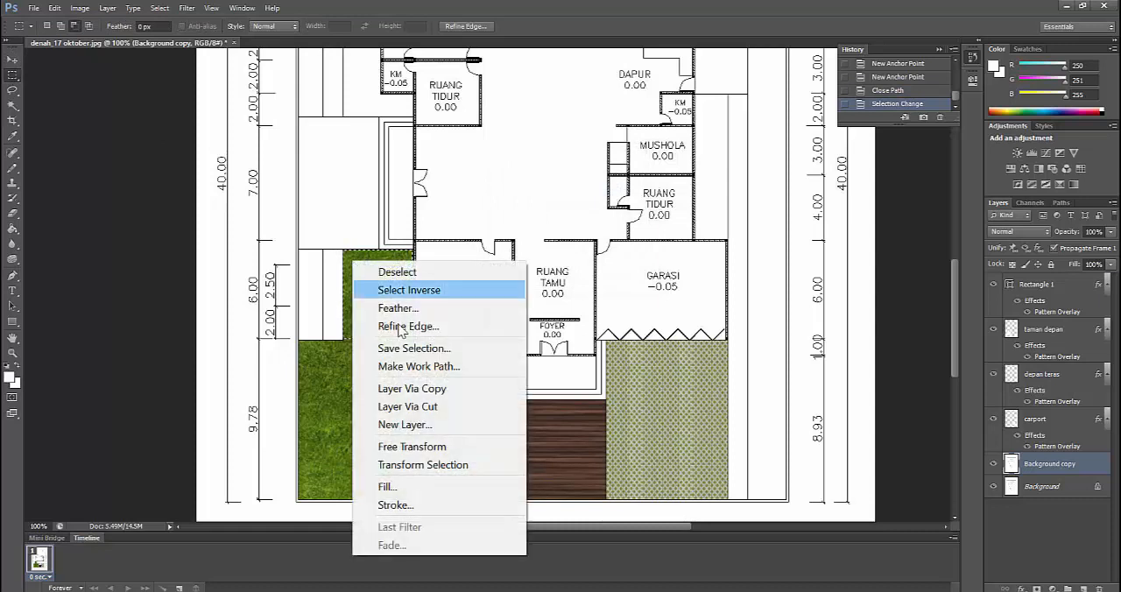
{"action": "left_click", "coordinate": [411, 389]}
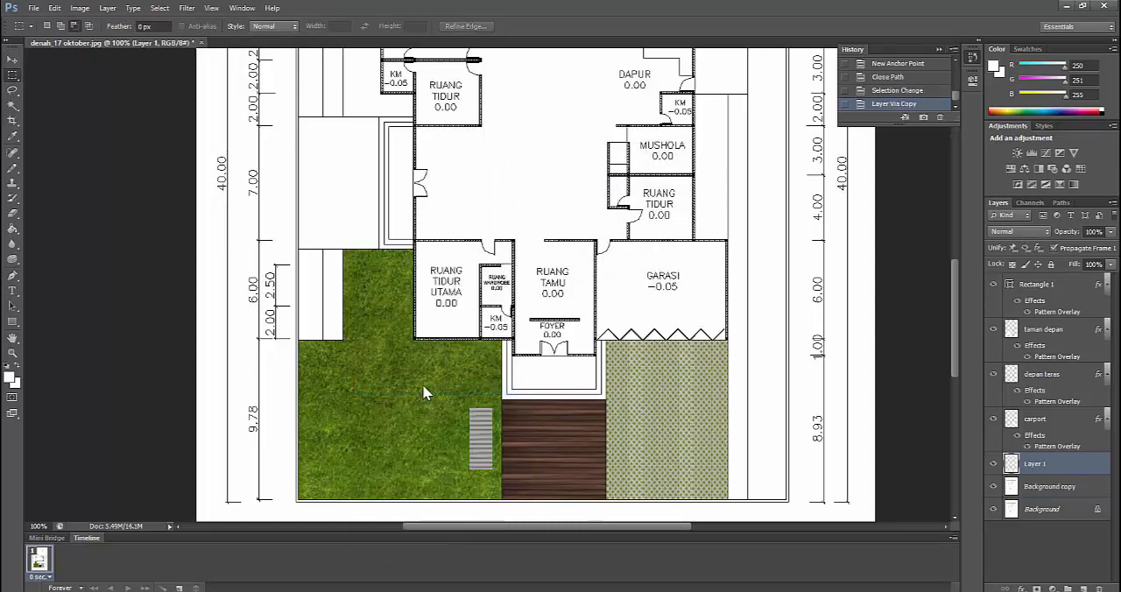
{"action": "double_click", "coordinate": [1036, 464]}
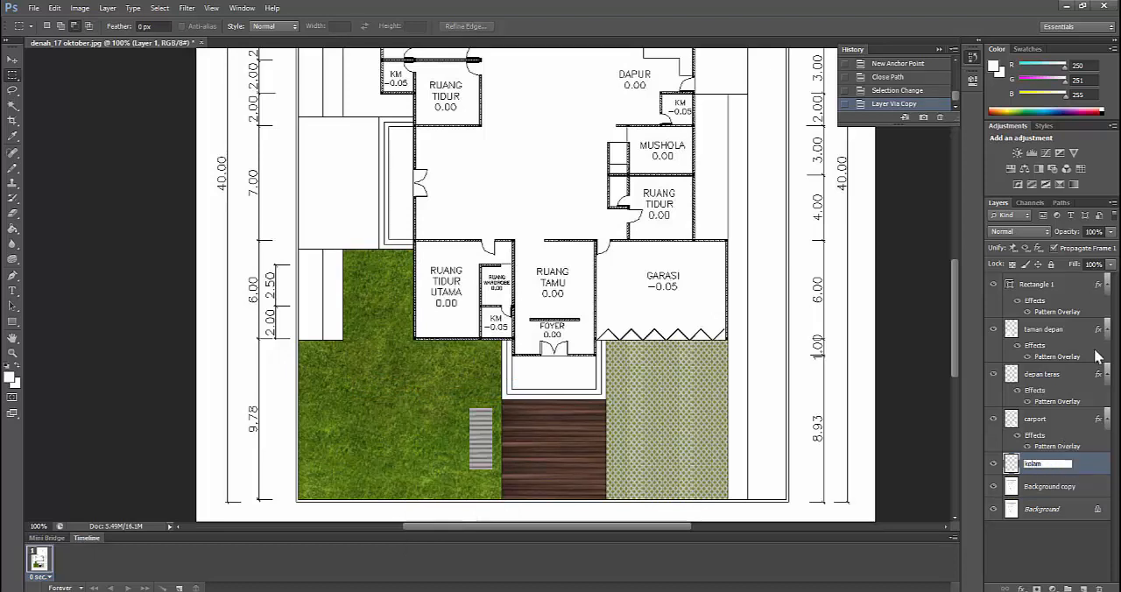
{"action": "key", "text": "Return"}
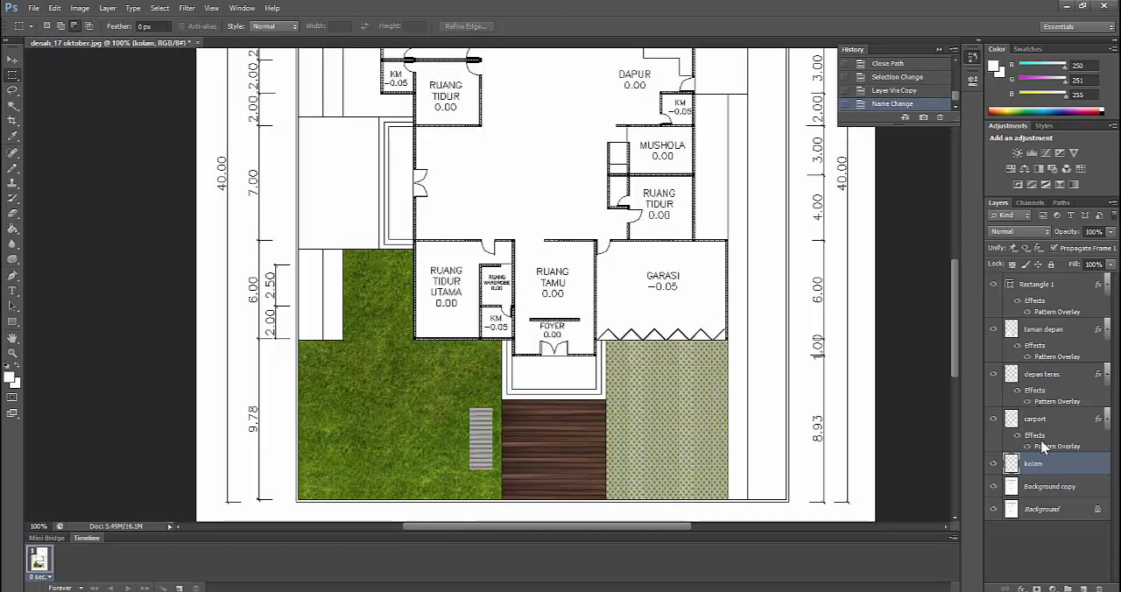
Apply a Pattern Overlay with the blue water tile pattern to the kolam layer and move it directly above taman depan
{"action": "right_click", "coordinate": [1043, 474]}
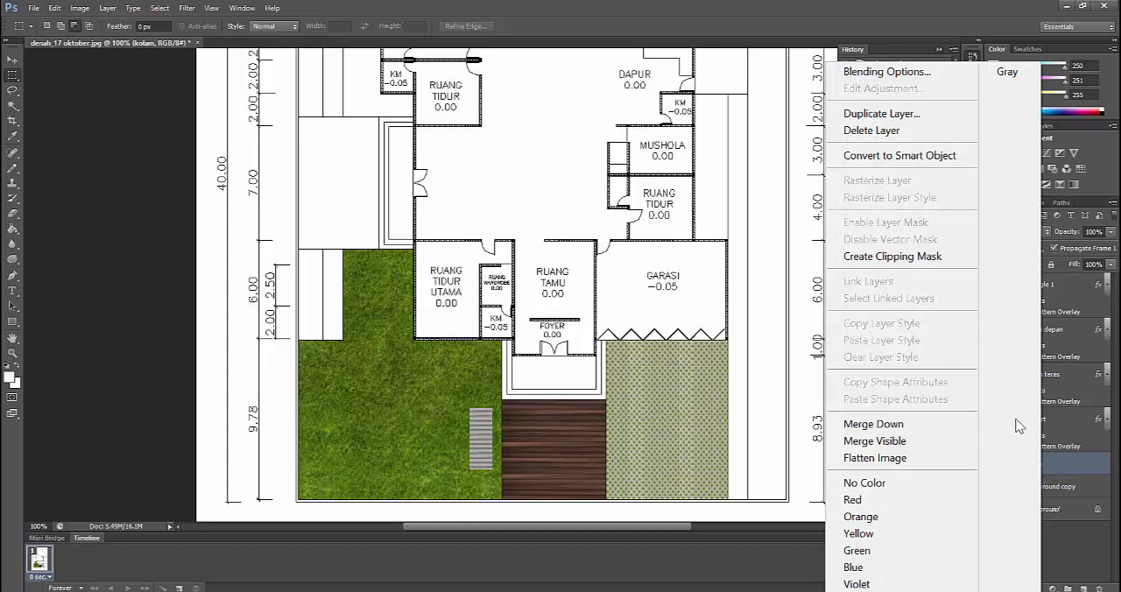
{"action": "left_click", "coordinate": [925, 77]}
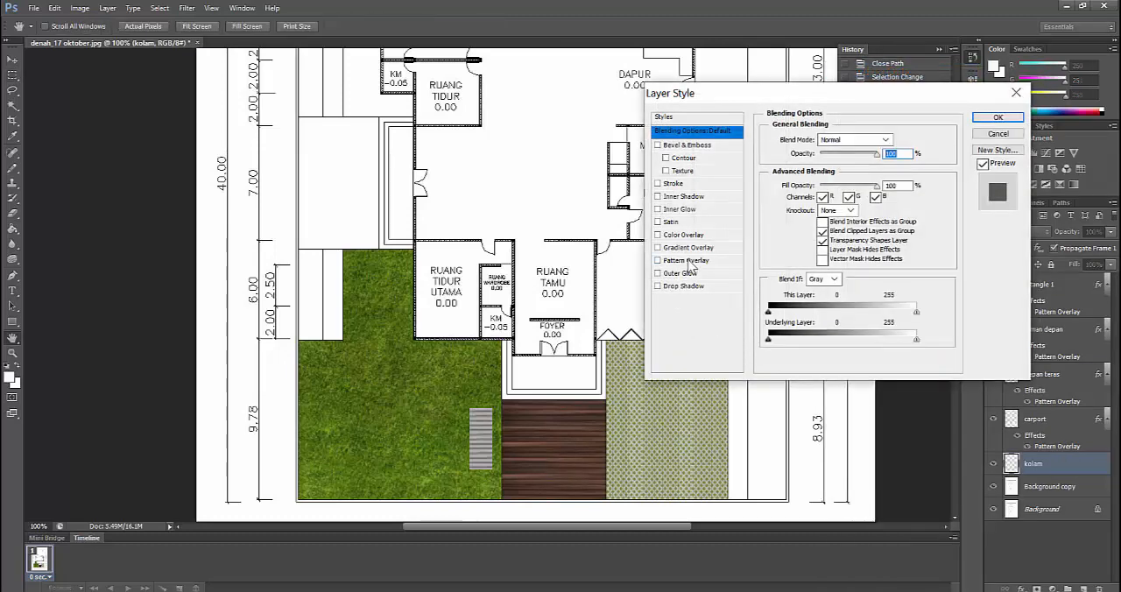
{"action": "left_click", "coordinate": [692, 261]}
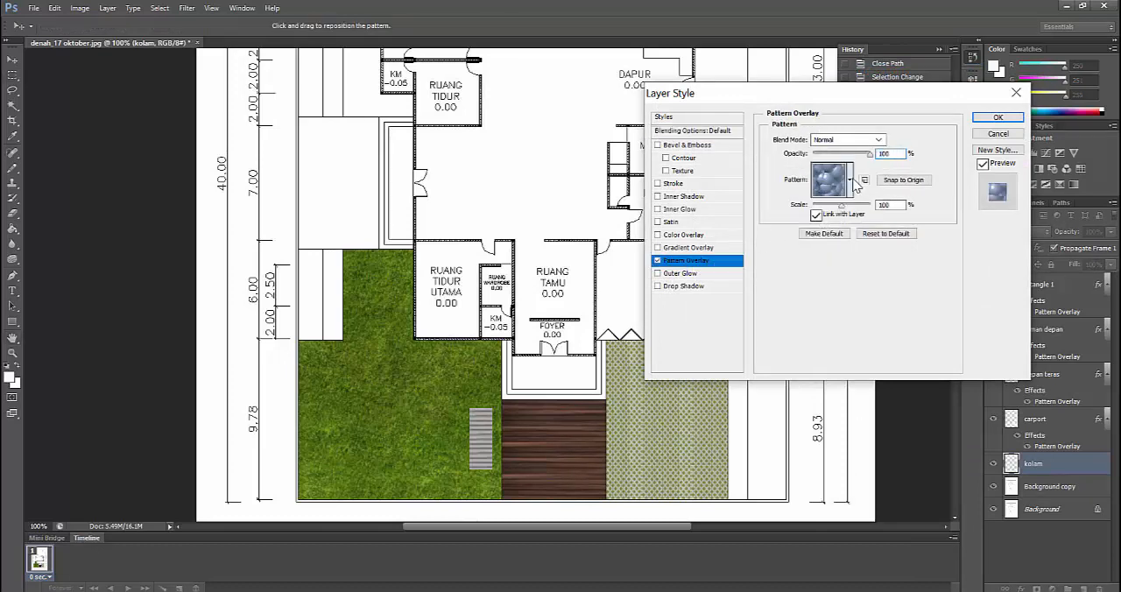
{"action": "left_click", "coordinate": [852, 181]}
{"action": "left_click", "coordinate": [774, 217]}
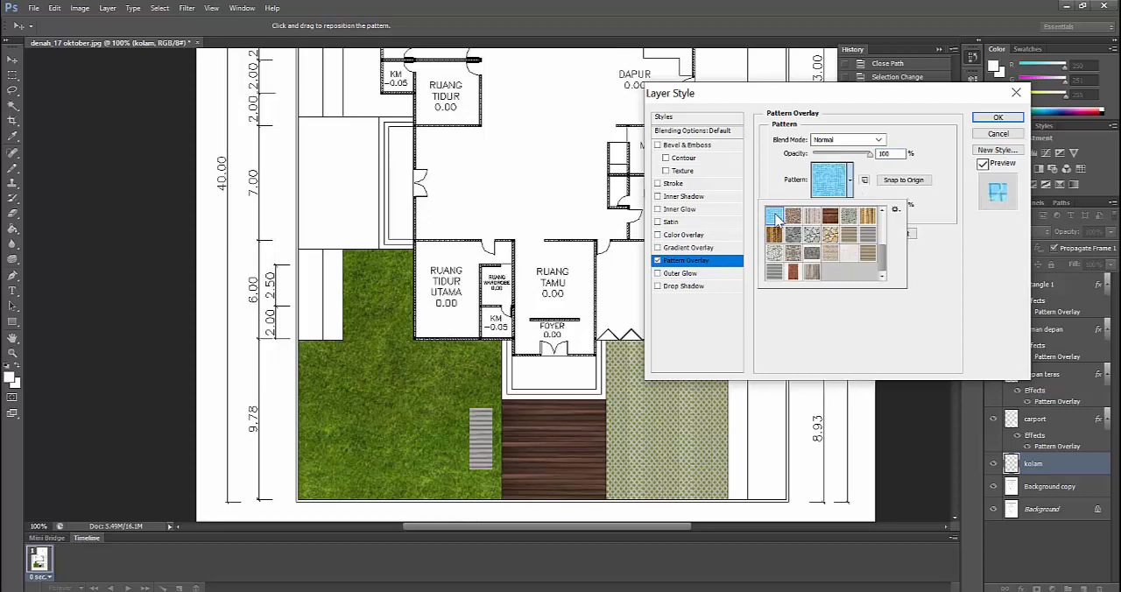
{"action": "left_click", "coordinate": [997, 118]}
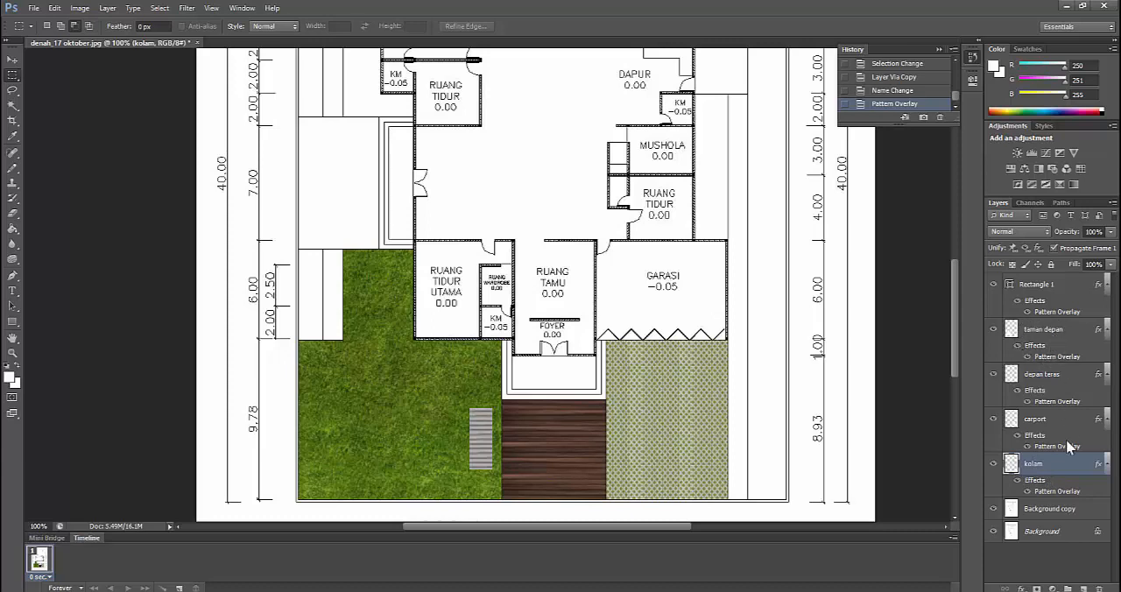
{"action": "left_click_drag", "start_coordinate": [1059, 462], "coordinate": [1048, 327]}
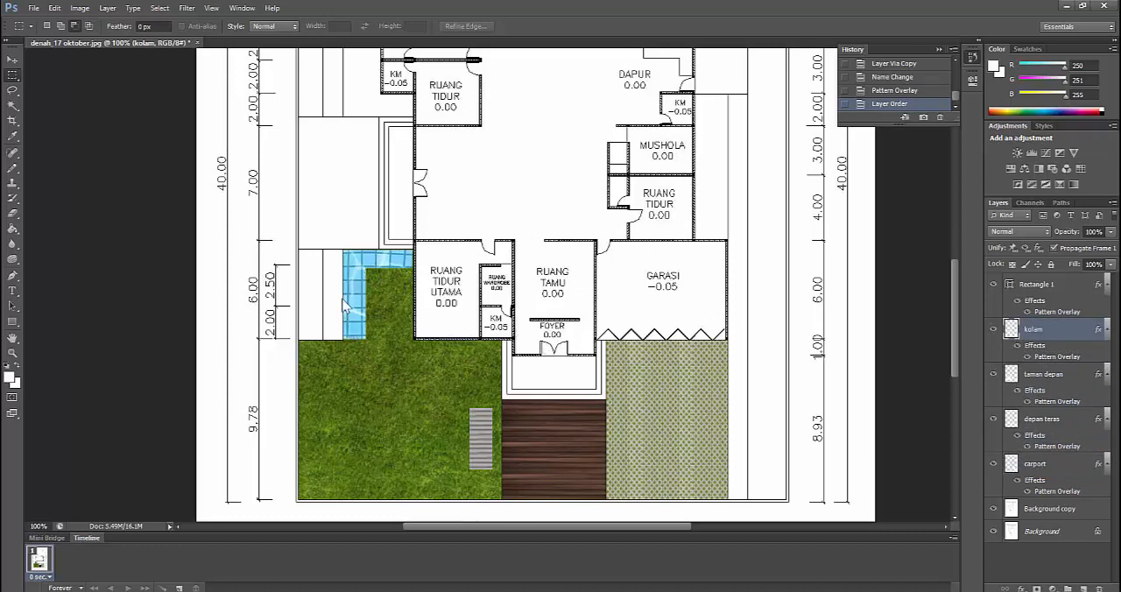
Set the scale of the kolam layer's Pattern Overlay to 27%
{"action": "right_click", "coordinate": [1036, 330]}
{"action": "left_click", "coordinate": [917, 77]}
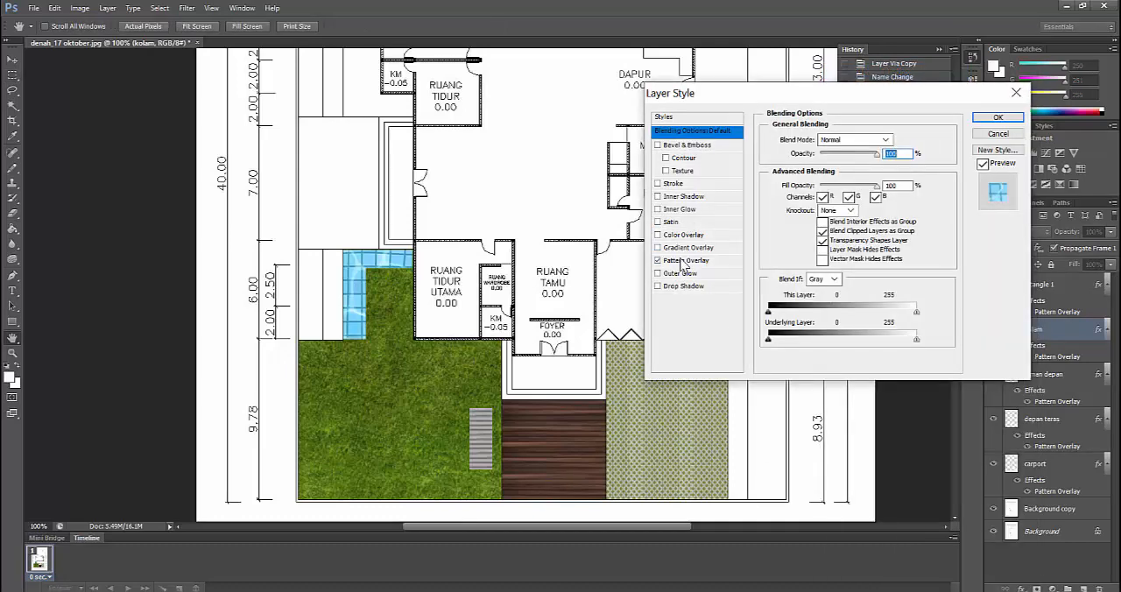
{"action": "left_click", "coordinate": [683, 262]}
{"action": "left_click_drag", "start_coordinate": [842, 207], "coordinate": [817, 209]}
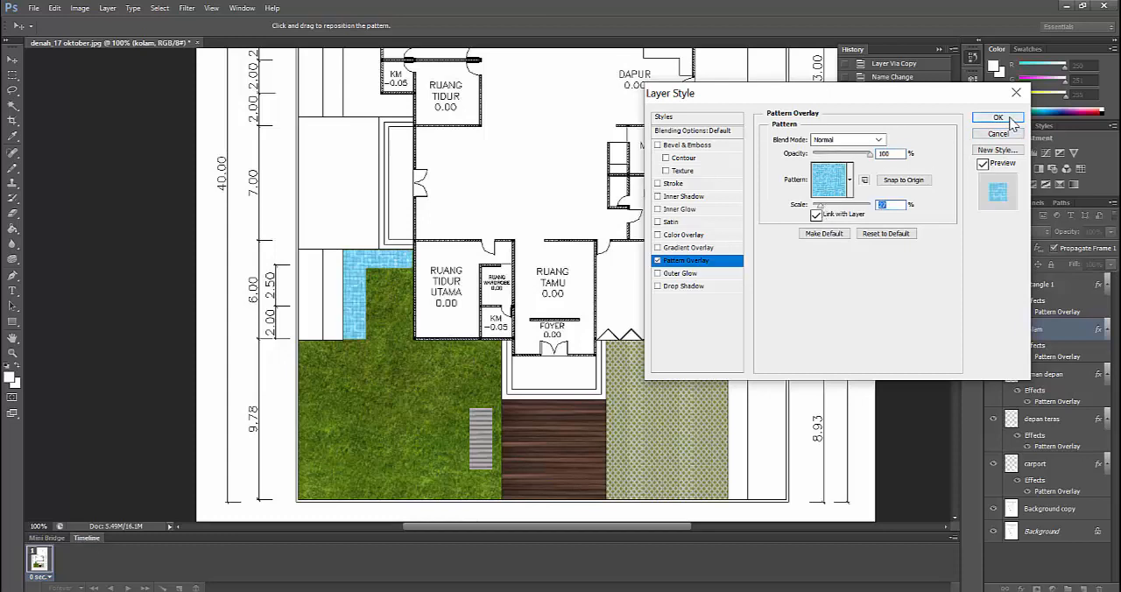
{"action": "left_click", "coordinate": [1007, 118]}
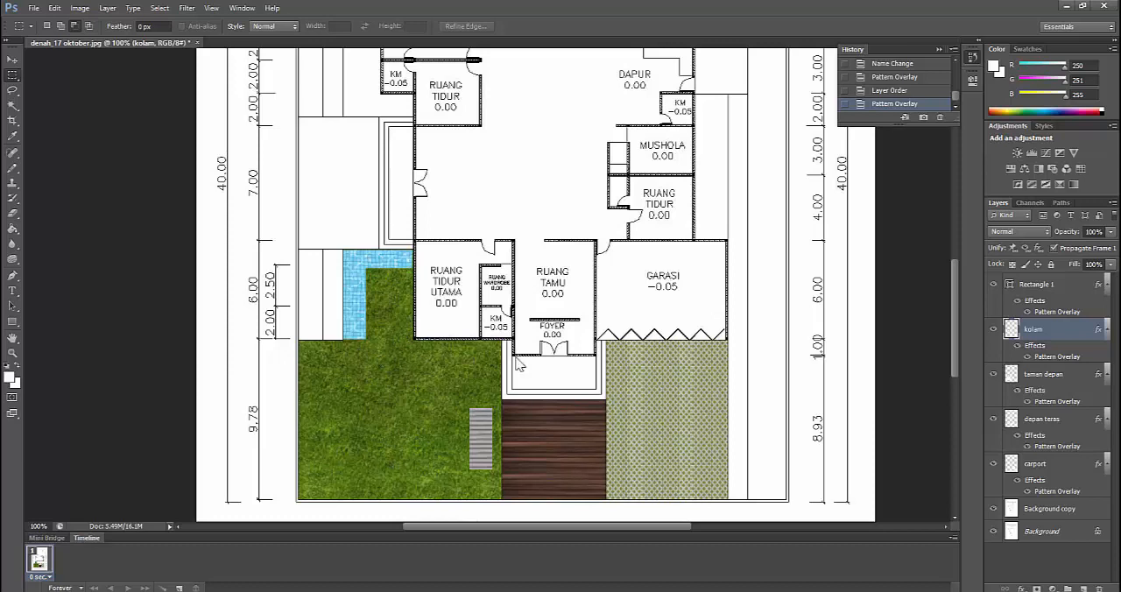
{"action": "mouse_move", "coordinate": [450, 588]}
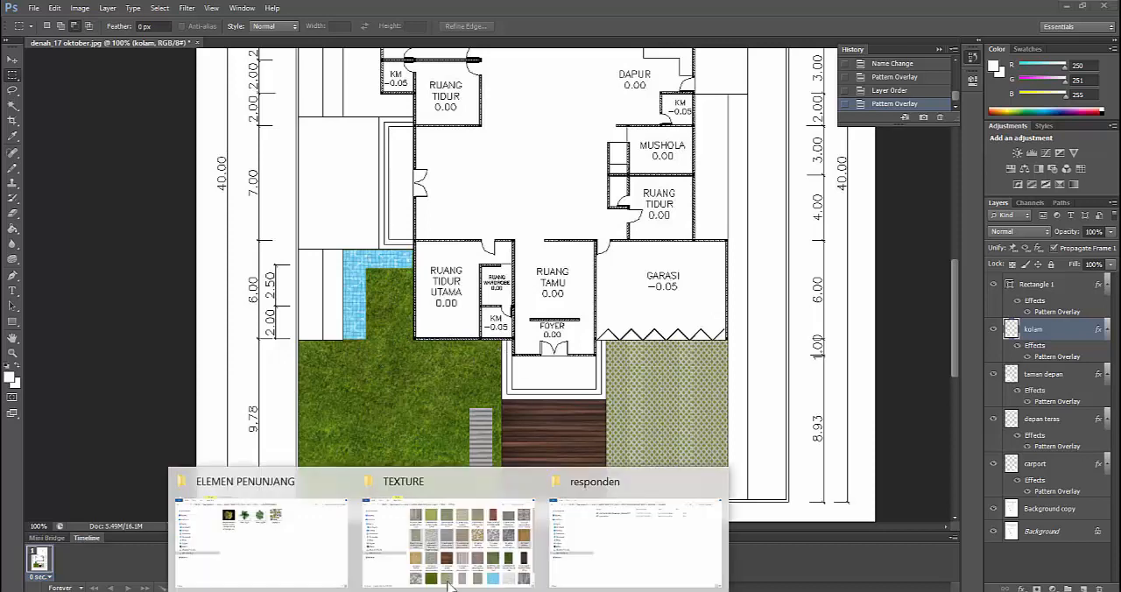
{"action": "left_click", "coordinate": [464, 534]}
{"action": "left_click", "coordinate": [811, 587]}
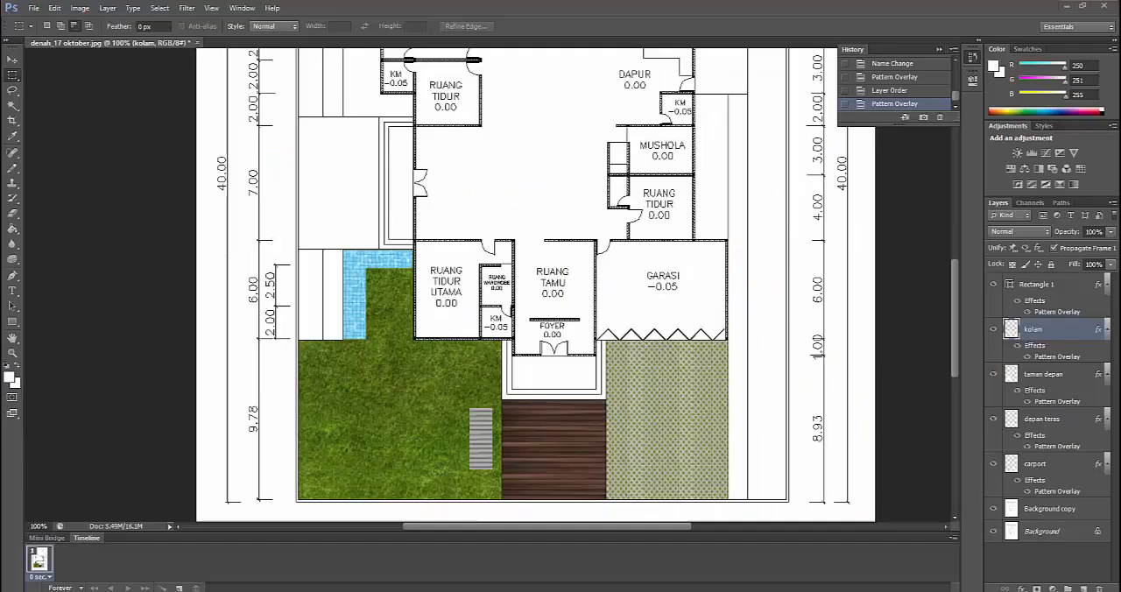
Open the Plant_Dig_07 image from the ELEMEN PENUNJANG folder inside PER14
{"action": "left_click", "coordinate": [33, 8]}
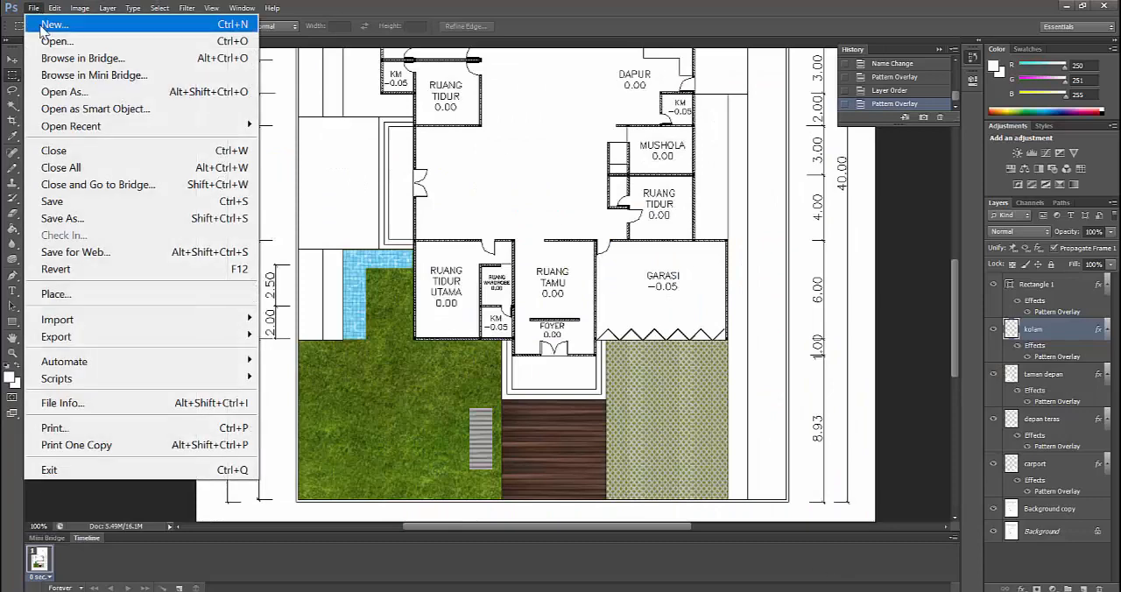
{"action": "key", "text": "Escape"}
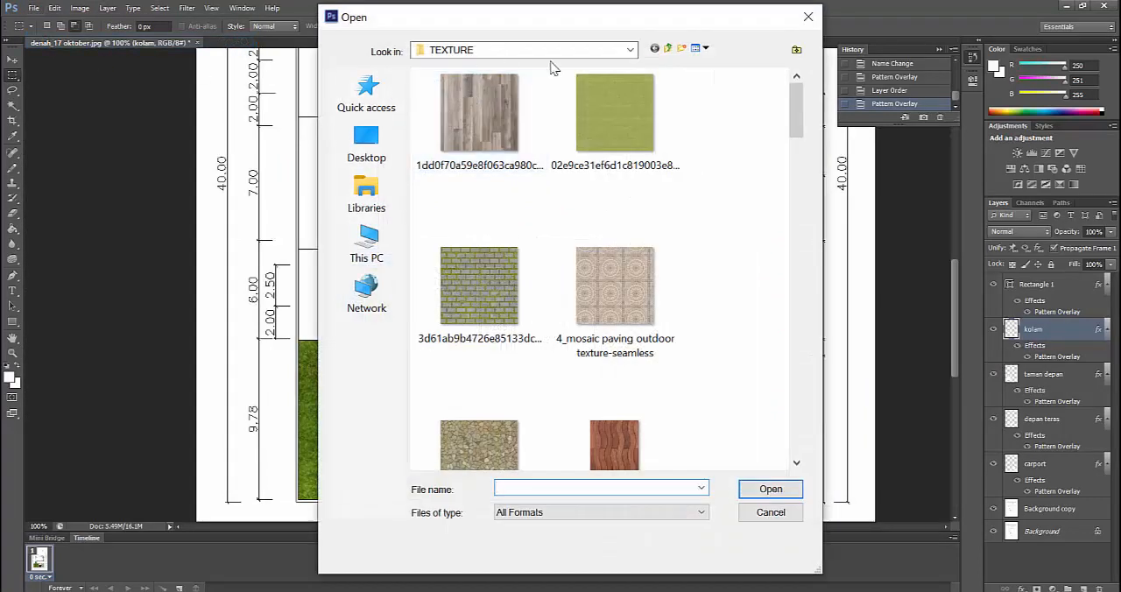
{"action": "left_click", "coordinate": [668, 48]}
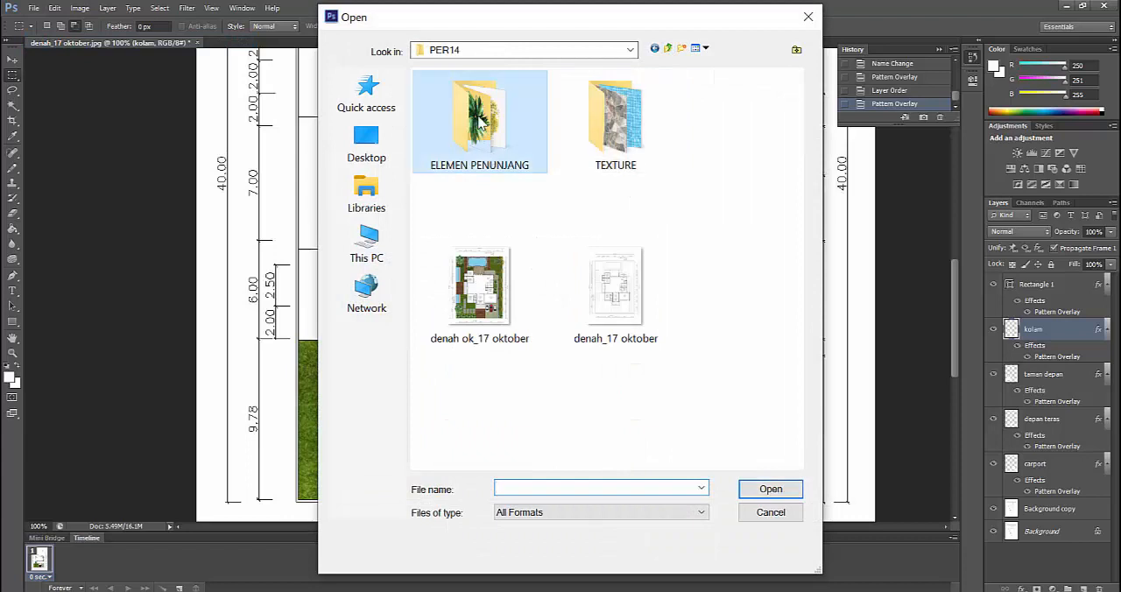
{"action": "double_click", "coordinate": [479, 122]}
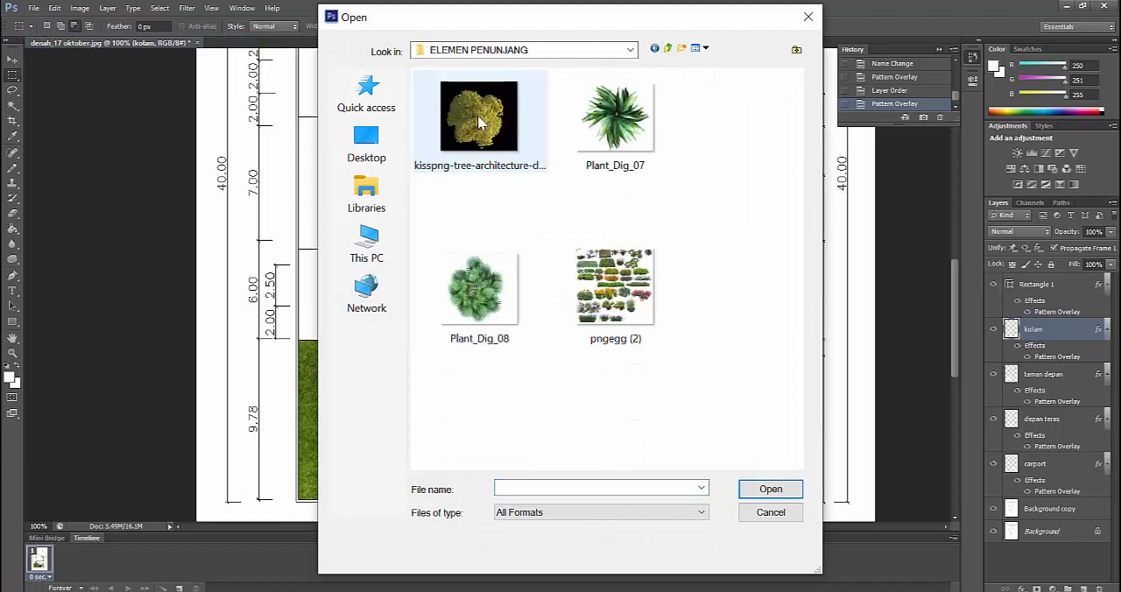
{"action": "left_click", "coordinate": [491, 280]}
{"action": "left_click", "coordinate": [613, 142]}
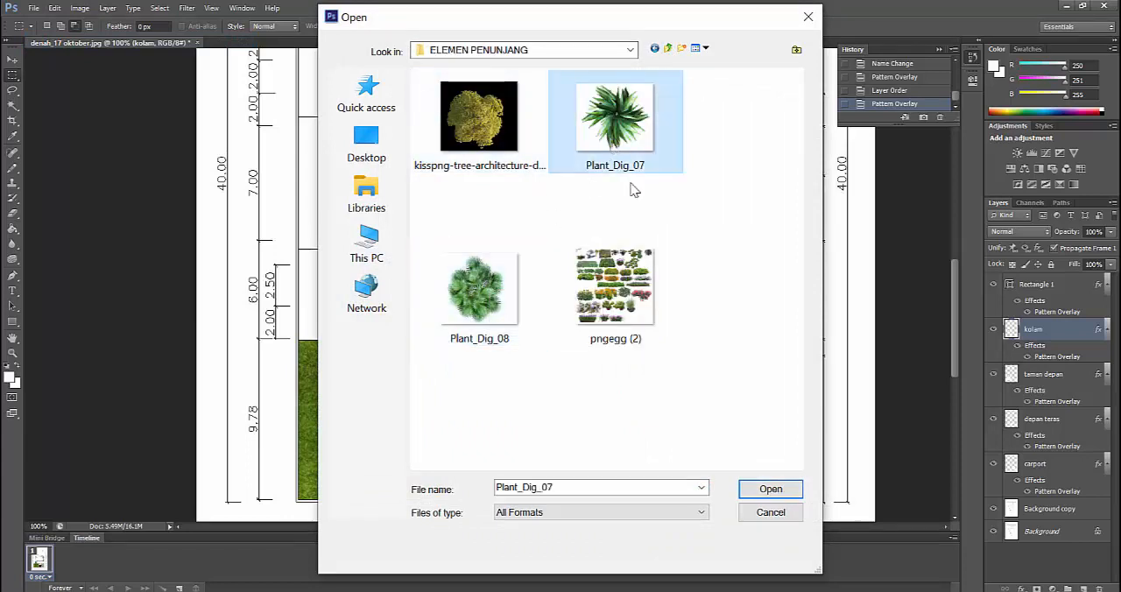
{"action": "left_click", "coordinate": [753, 493]}
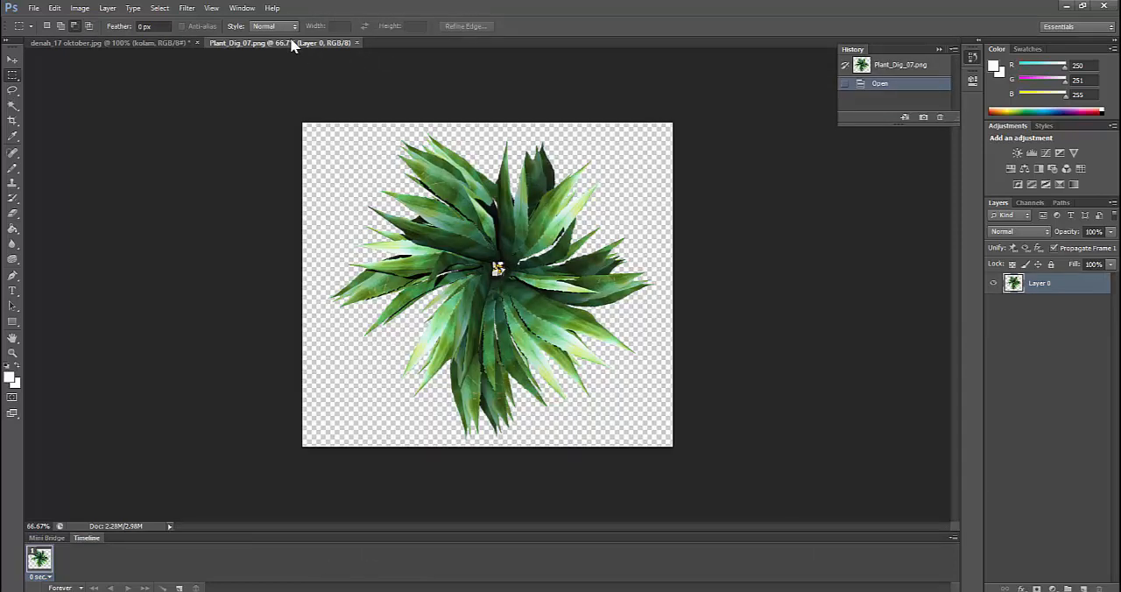
Copy the plant from its floating document window into the floor plan as a new layer, and close the plant file
{"action": "left_click_drag", "start_coordinate": [293, 45], "coordinate": [595, 95]}
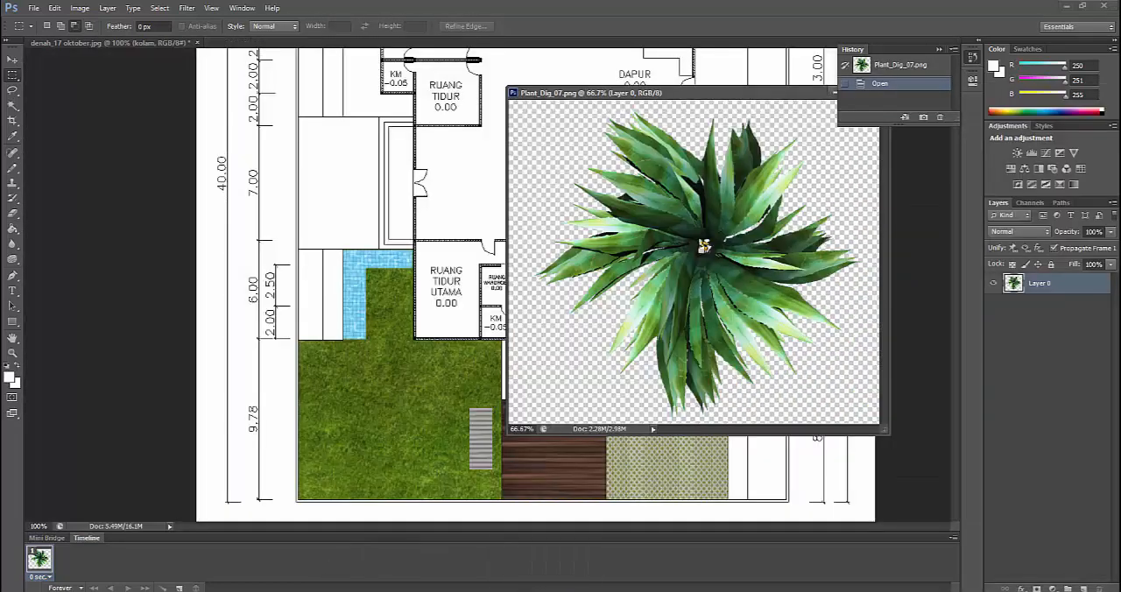
{"action": "left_click", "coordinate": [13, 59]}
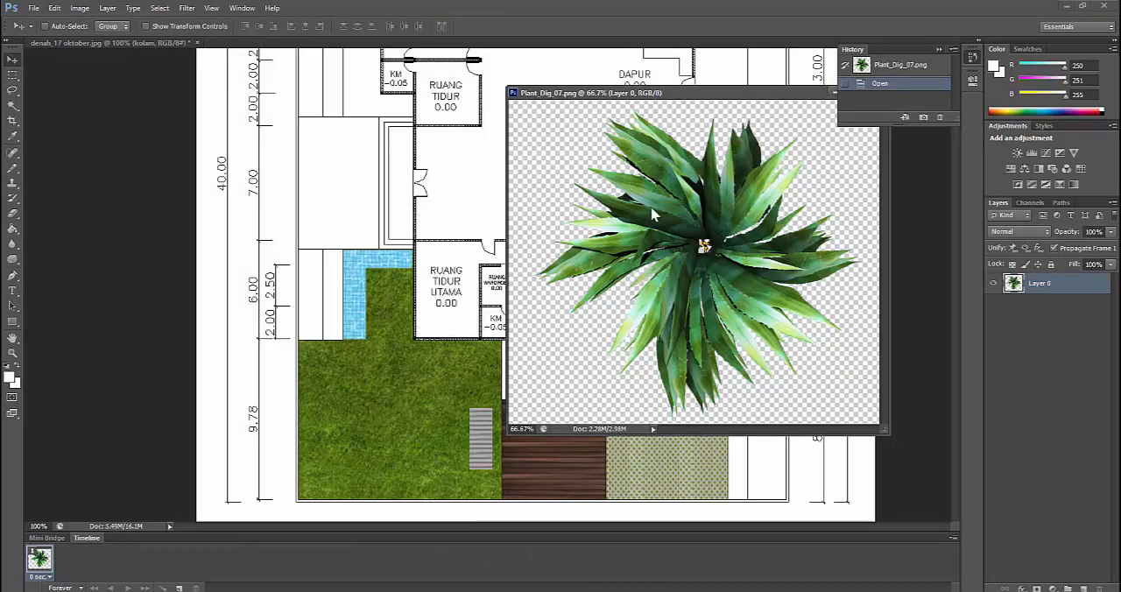
{"action": "left_click_drag", "start_coordinate": [665, 209], "coordinate": [325, 378]}
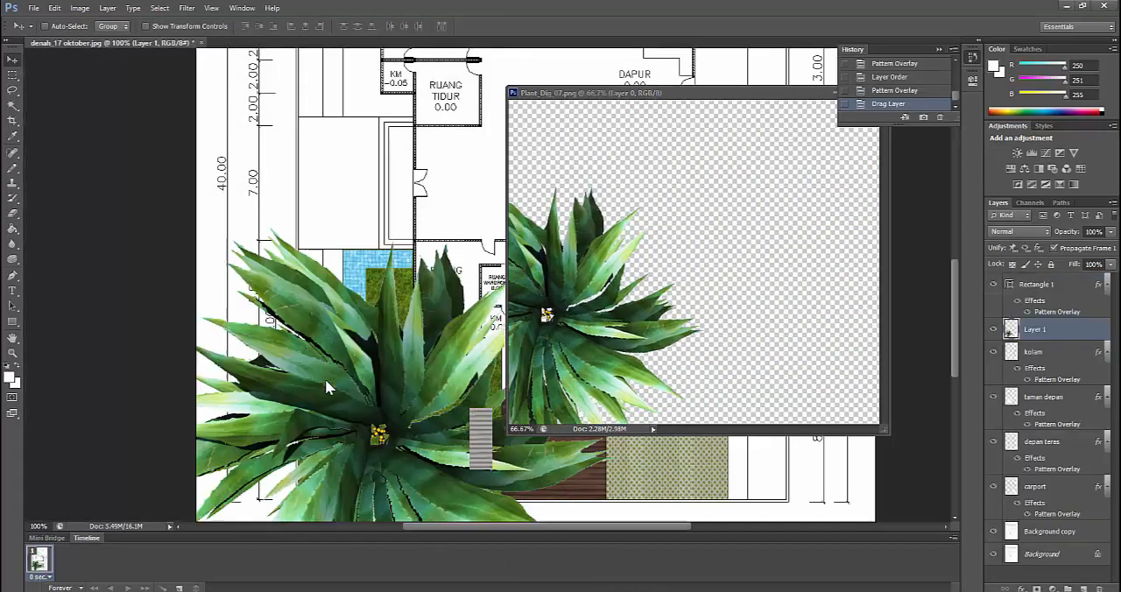
{"action": "left_click_drag", "start_coordinate": [793, 101], "coordinate": [628, 87]}
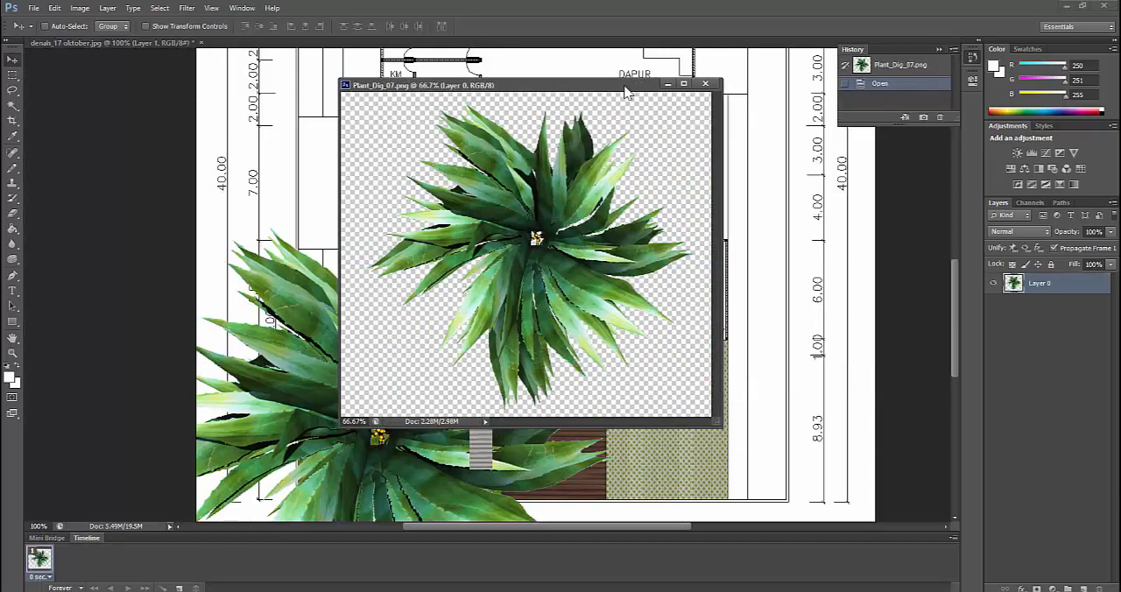
{"action": "left_click", "coordinate": [713, 83]}
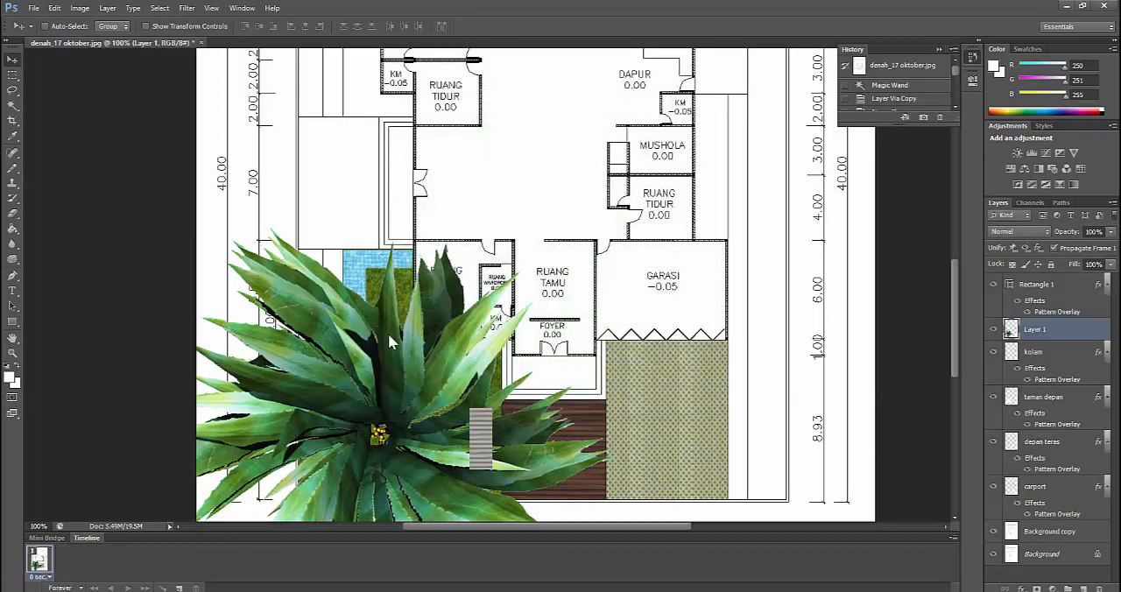
Move the plant up over the plan and name its layer pohon
{"action": "left_click_drag", "start_coordinate": [388, 333], "coordinate": [383, 229]}
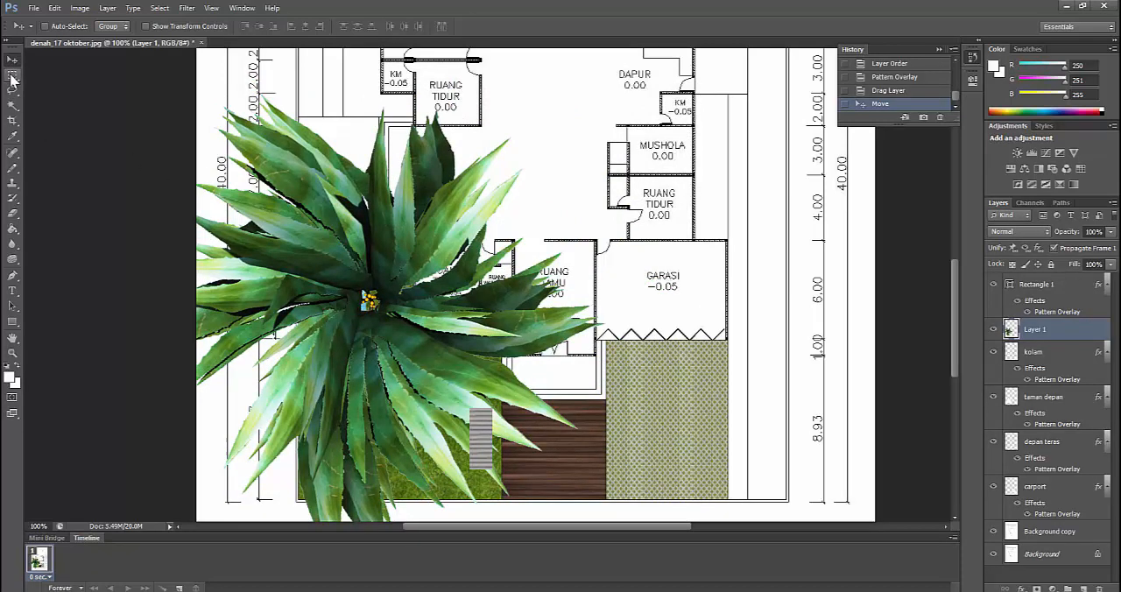
{"action": "double_click", "coordinate": [1041, 327]}
{"action": "key", "text": "Return"}
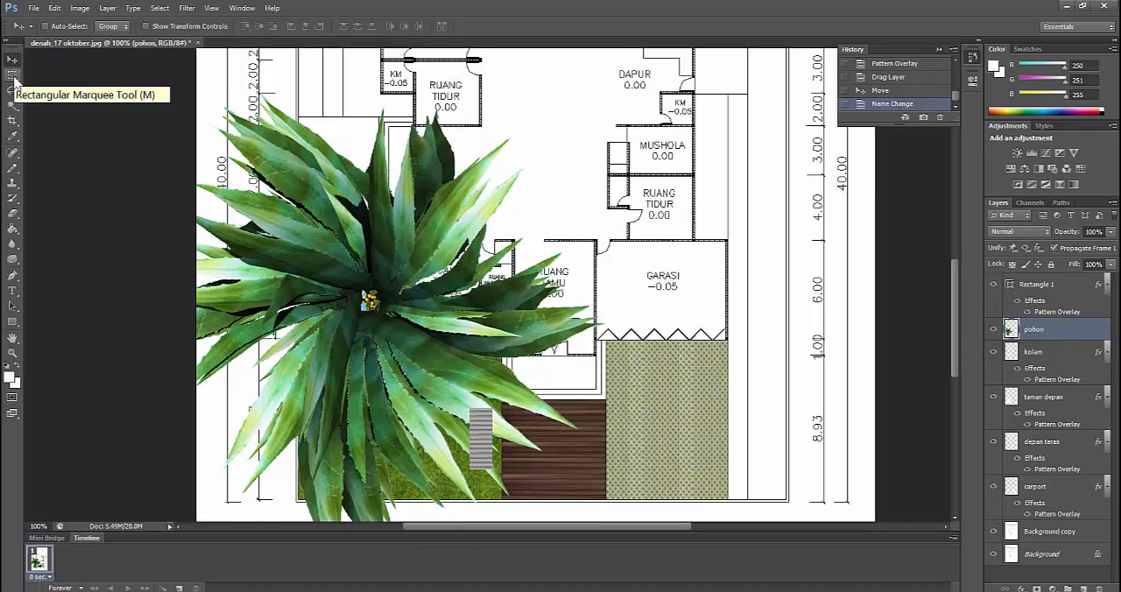
Free Transform the pohon layer proportionally to about 14.6% and place the plant near the lower-left corner of the front garden
{"action": "left_click", "coordinate": [14, 76]}
{"action": "right_click", "coordinate": [350, 253]}
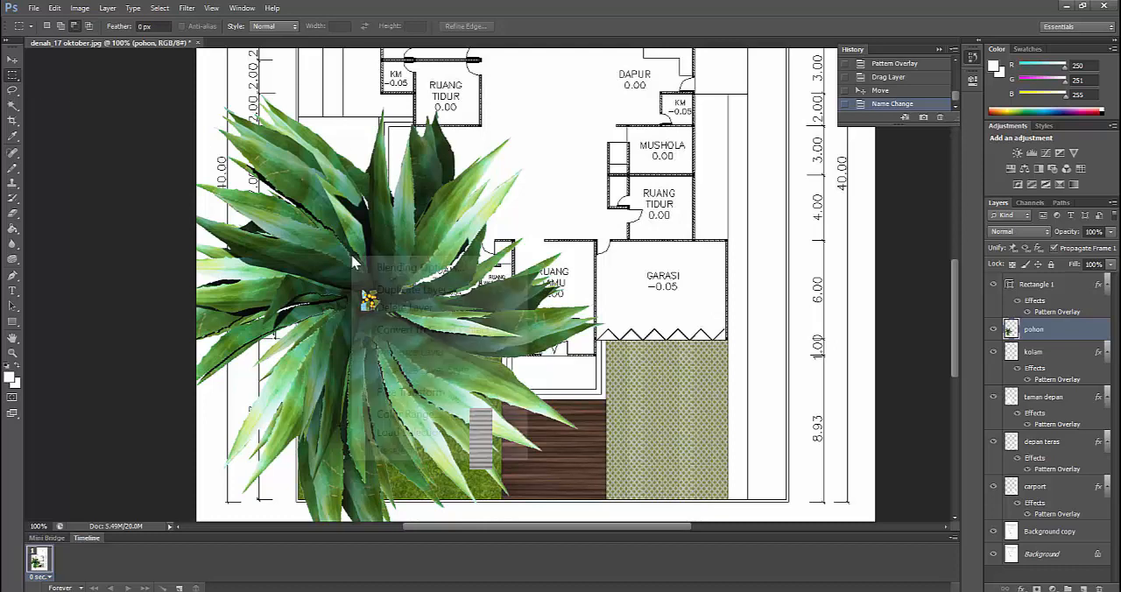
{"action": "left_click", "coordinate": [417, 393]}
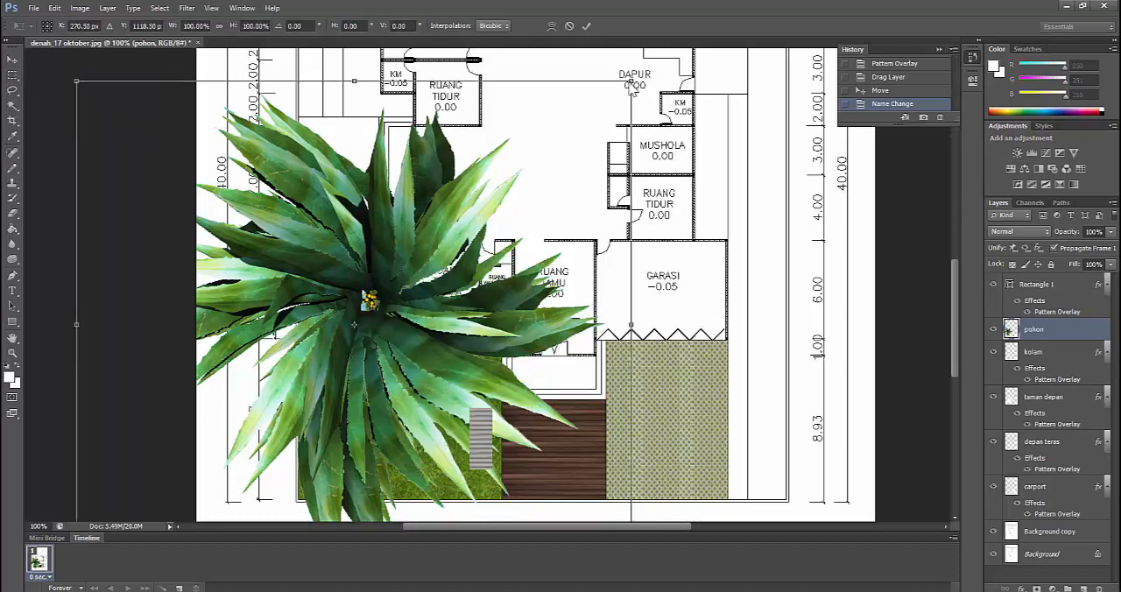
{"action": "left_click", "coordinate": [219, 27]}
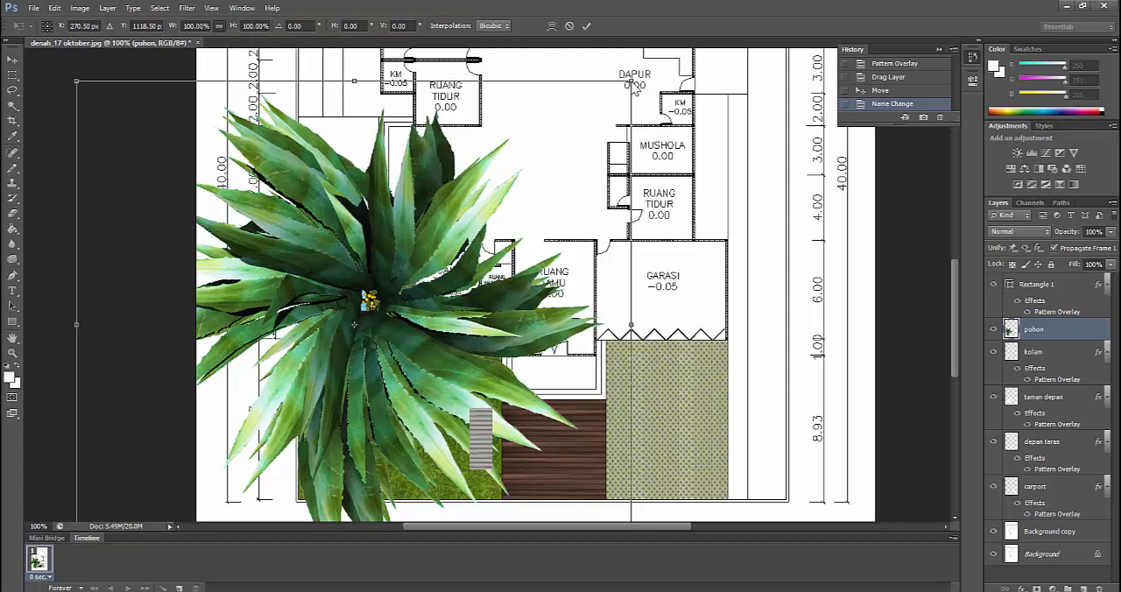
{"action": "left_click_drag", "start_coordinate": [632, 86], "coordinate": [373, 268]}
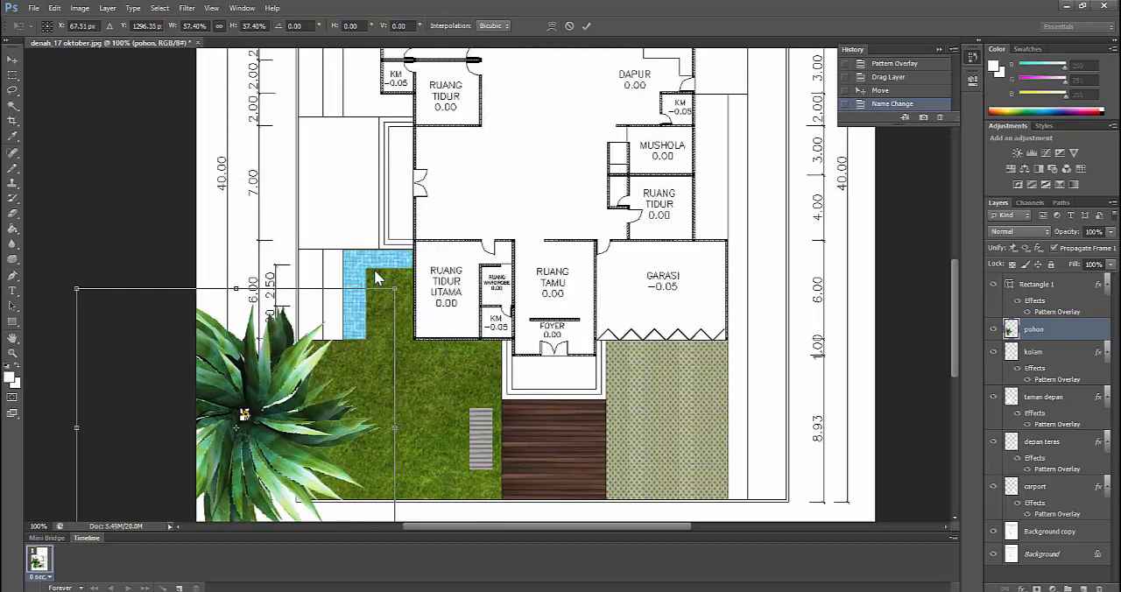
{"action": "left_click_drag", "start_coordinate": [254, 410], "coordinate": [442, 262]}
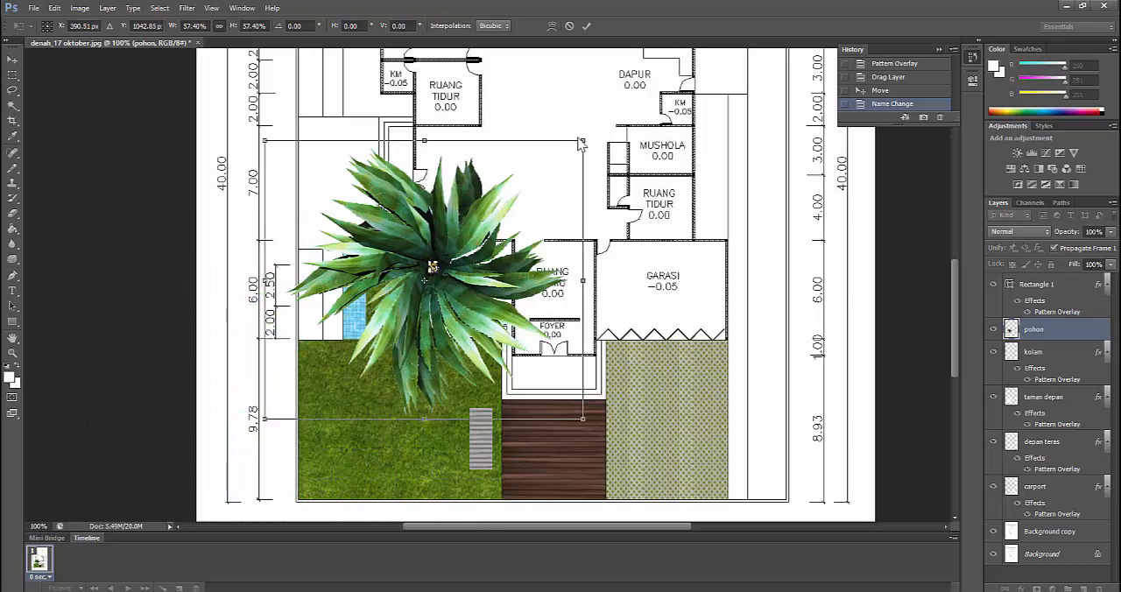
{"action": "left_click_drag", "start_coordinate": [582, 144], "coordinate": [400, 303]}
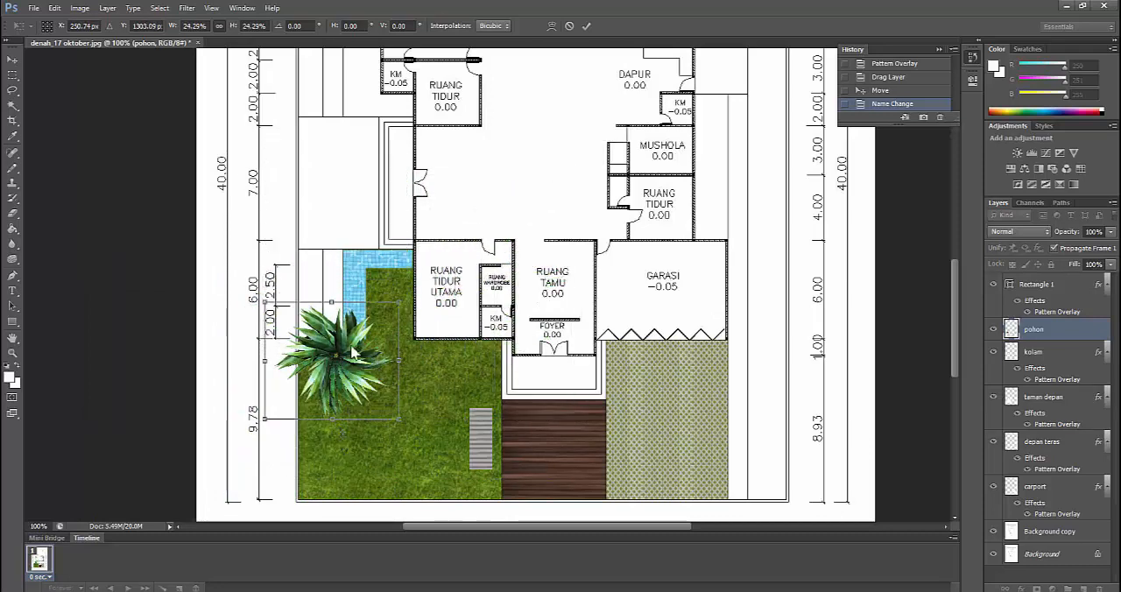
{"action": "left_click_drag", "start_coordinate": [326, 356], "coordinate": [336, 413]}
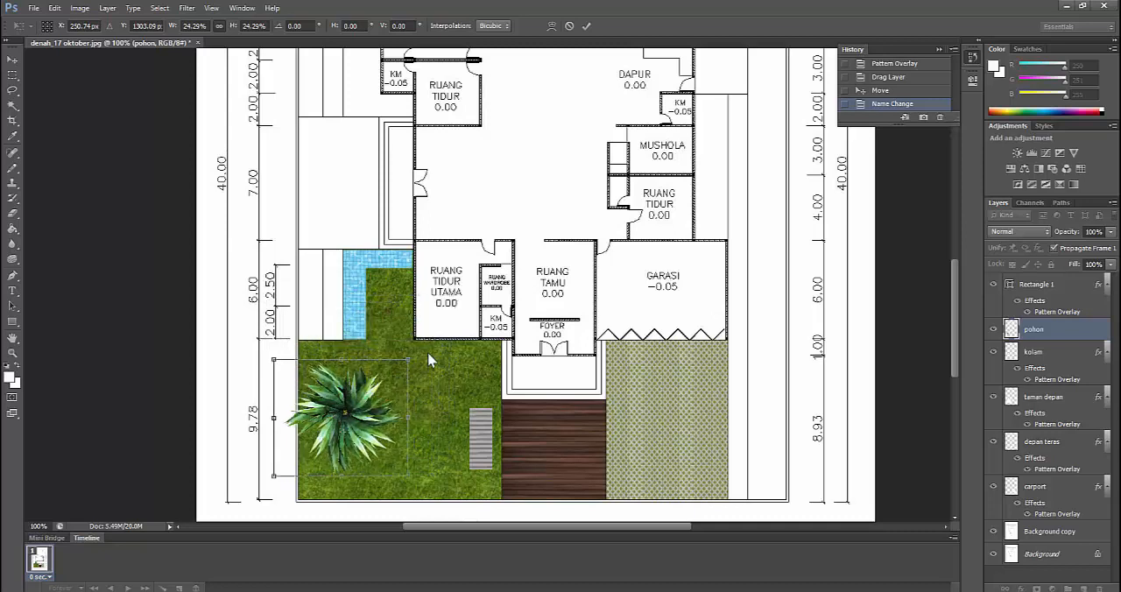
{"action": "left_click_drag", "start_coordinate": [403, 365], "coordinate": [359, 448]}
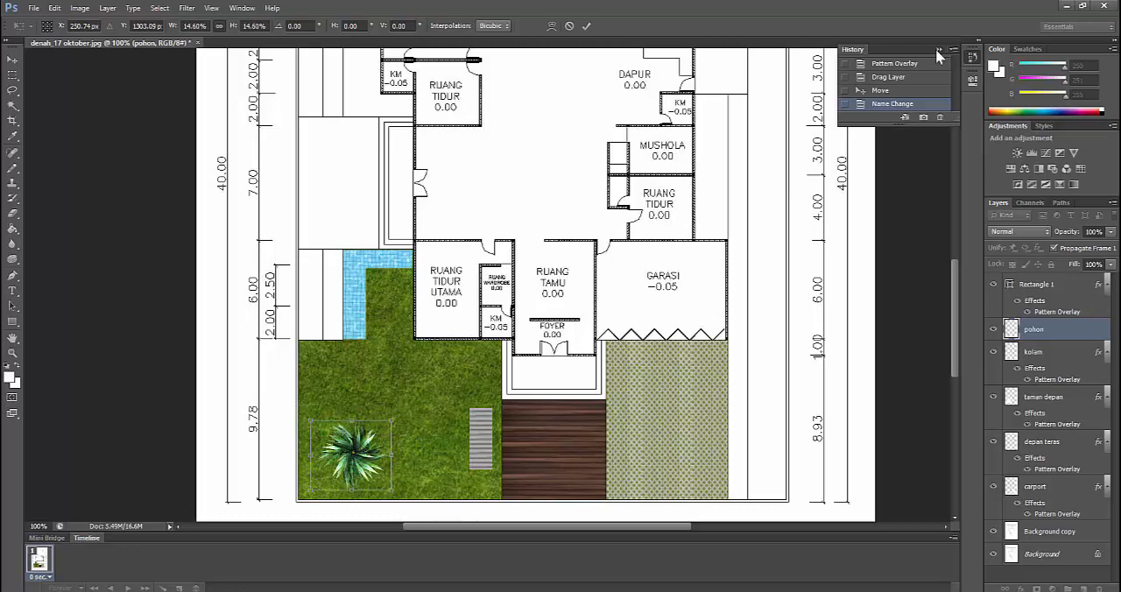
{"action": "scroll", "coordinate": [591, 184], "scroll_direction": "down", "scroll_amount": 2}
{"action": "left_click", "coordinate": [11, 89]}
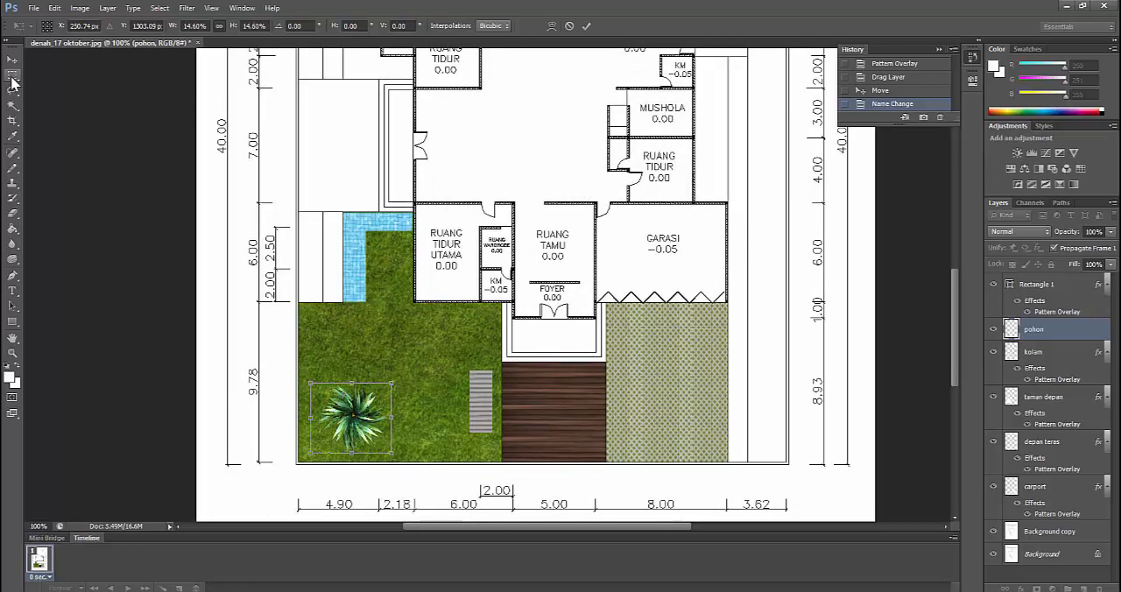
{"action": "left_click", "coordinate": [517, 230]}
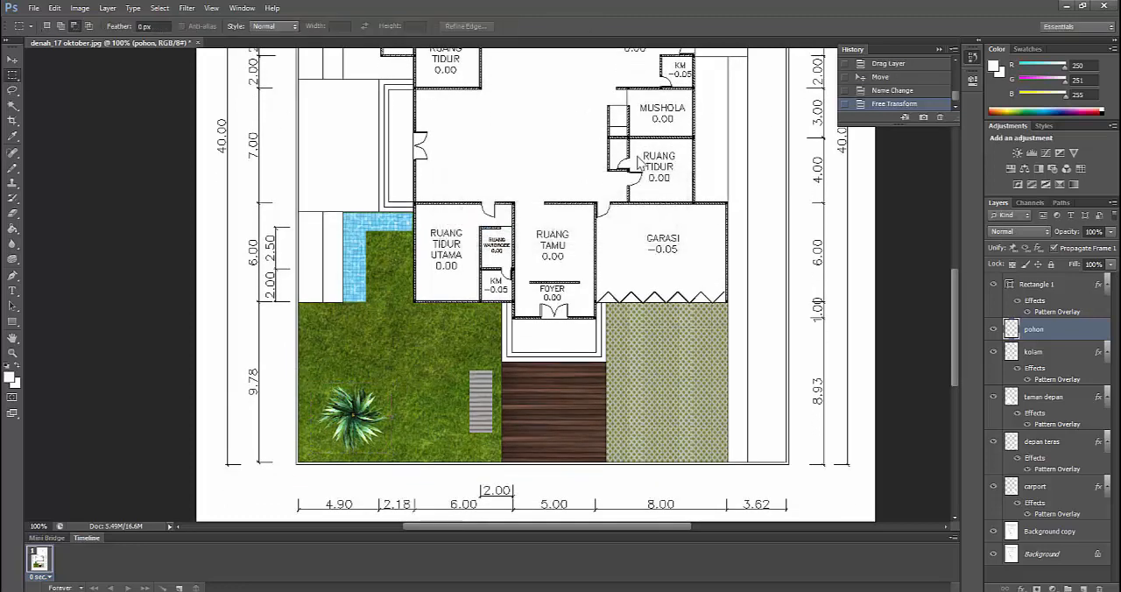
Duplicate the pohon layer and name the copy bayangan
{"action": "right_click", "coordinate": [1039, 332]}
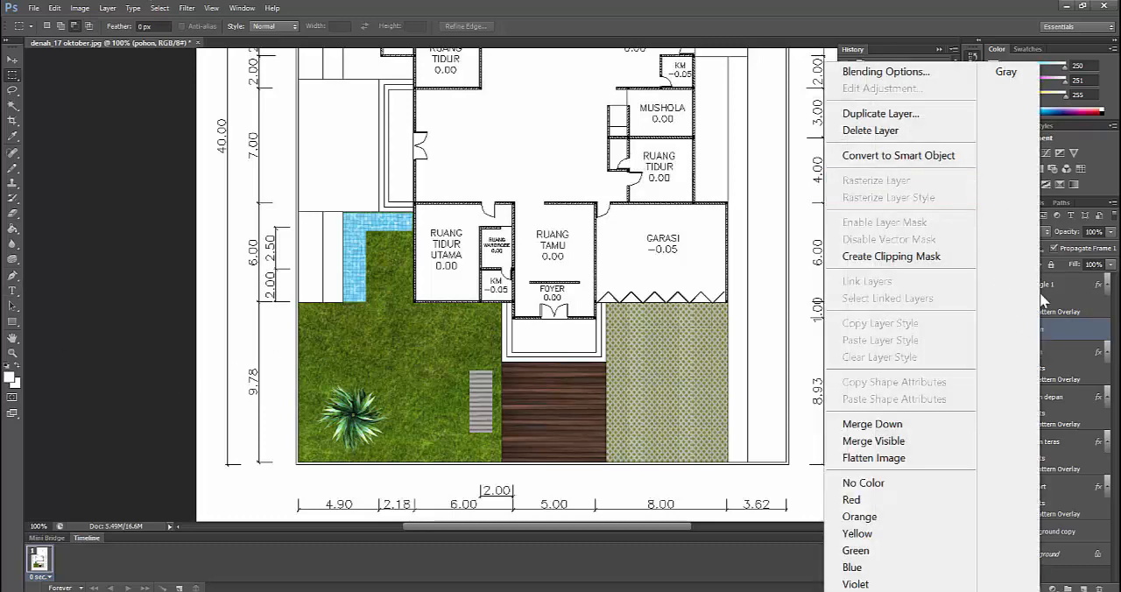
{"action": "left_click", "coordinate": [1065, 333]}
{"action": "left_click_drag", "start_coordinate": [1039, 332], "coordinate": [1086, 588]}
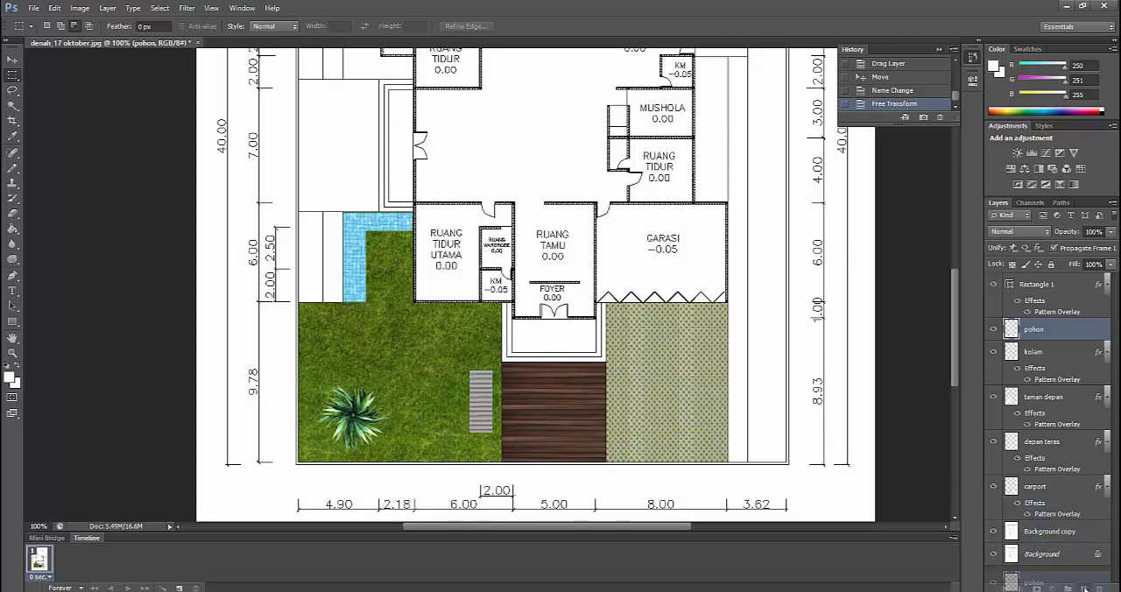
{"action": "left_click_drag", "start_coordinate": [1084, 590], "coordinate": [1084, 588]}
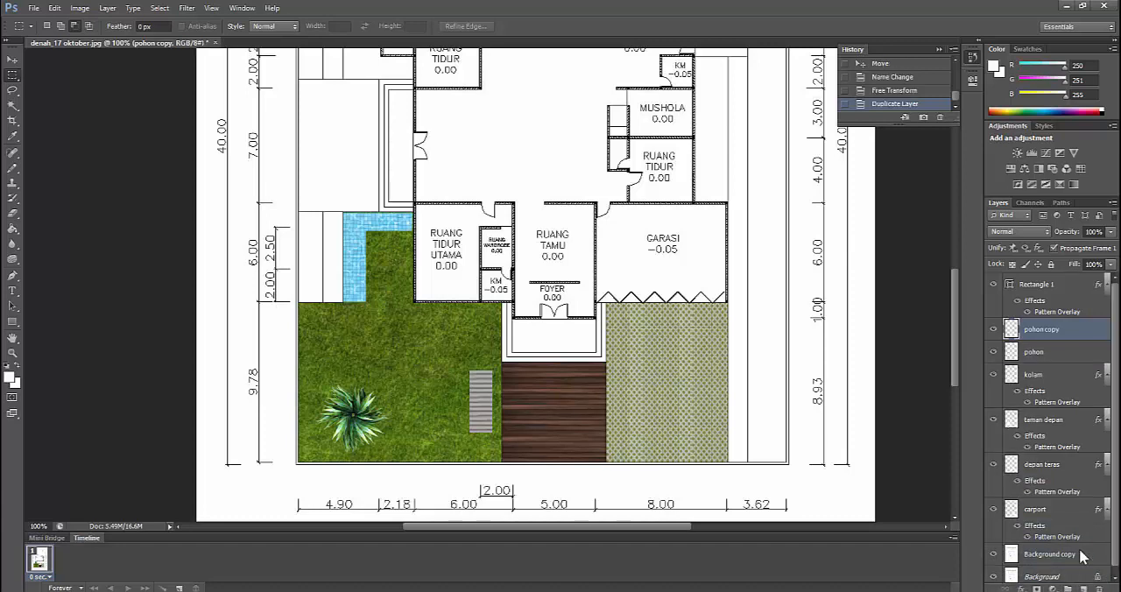
{"action": "double_click", "coordinate": [1048, 335]}
{"action": "type", "text": "bayangan"}
{"action": "key", "text": "Return"}
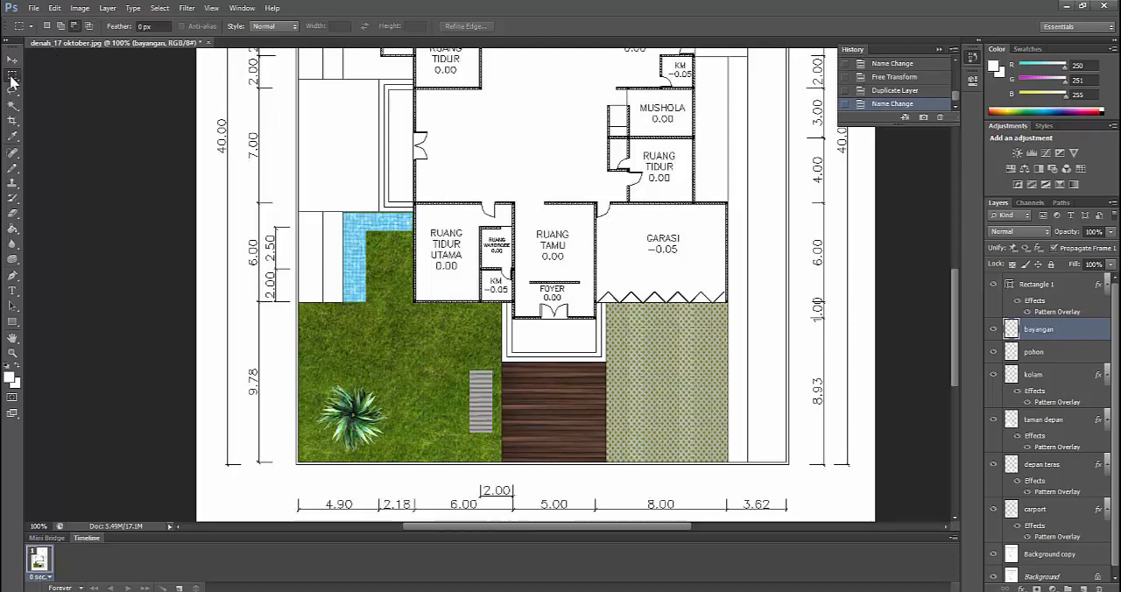
Distort the bayangan layer with Free Transform so it slants down and to the left of the plant like a cast shadow, and apply it
{"action": "right_click", "coordinate": [354, 420]}
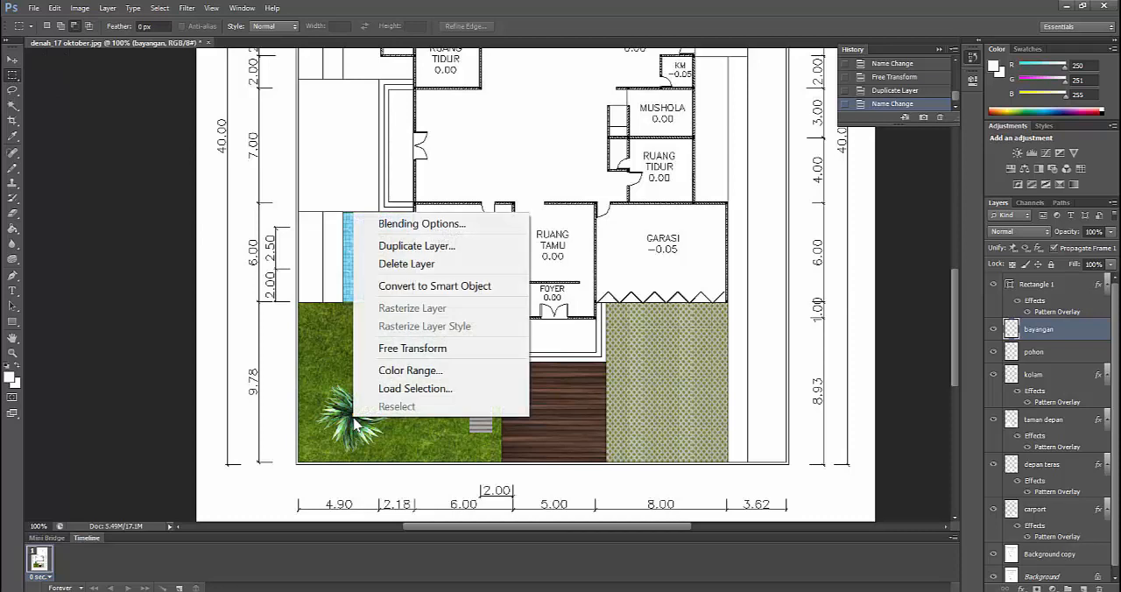
{"action": "left_click", "coordinate": [388, 348]}
{"action": "right_click", "coordinate": [357, 418]}
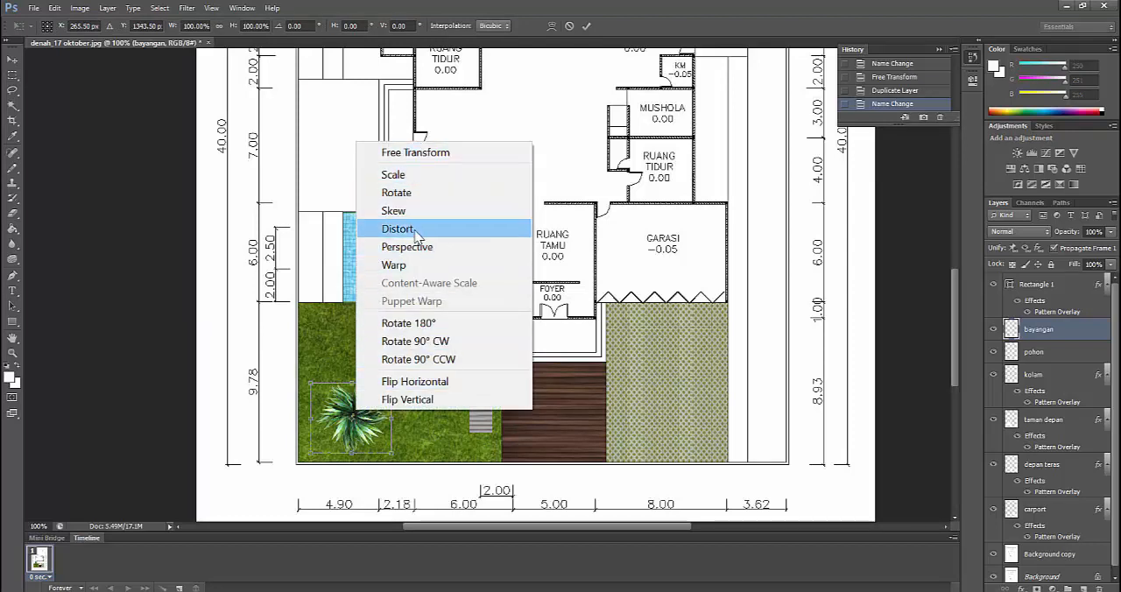
{"action": "left_click", "coordinate": [416, 230]}
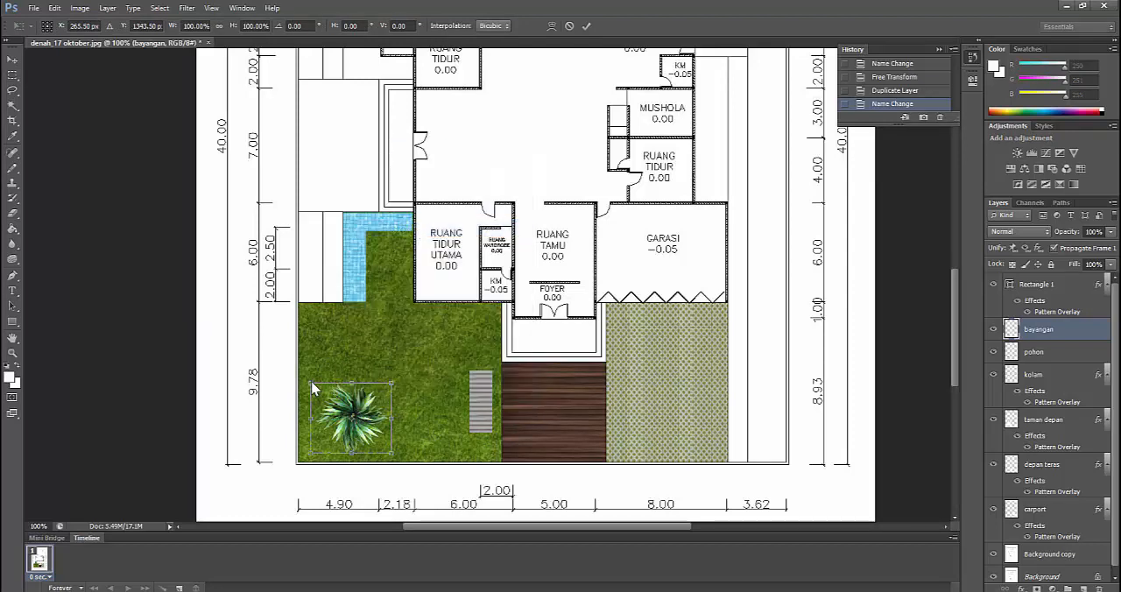
{"action": "left_click_drag", "start_coordinate": [314, 388], "coordinate": [282, 419]}
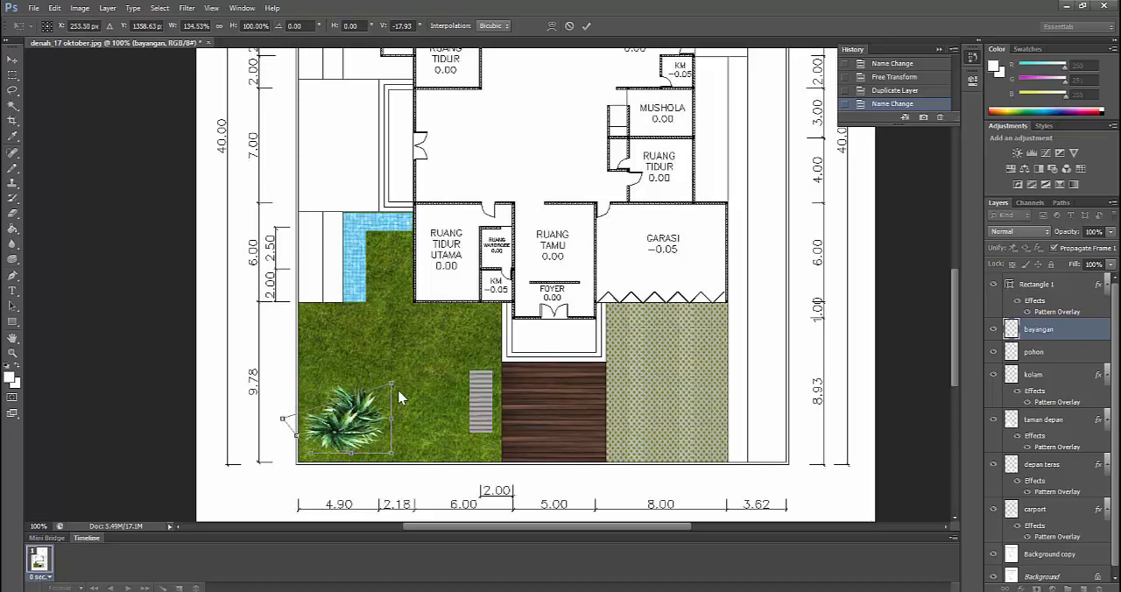
{"action": "left_click_drag", "start_coordinate": [388, 384], "coordinate": [289, 473]}
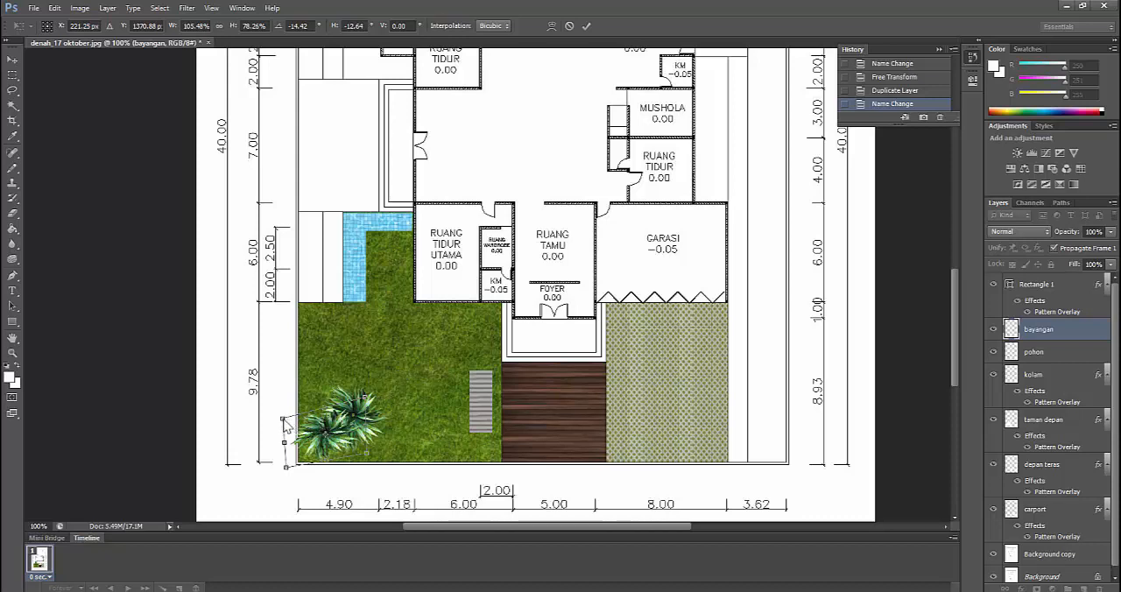
{"action": "left_click_drag", "start_coordinate": [287, 425], "coordinate": [290, 407]}
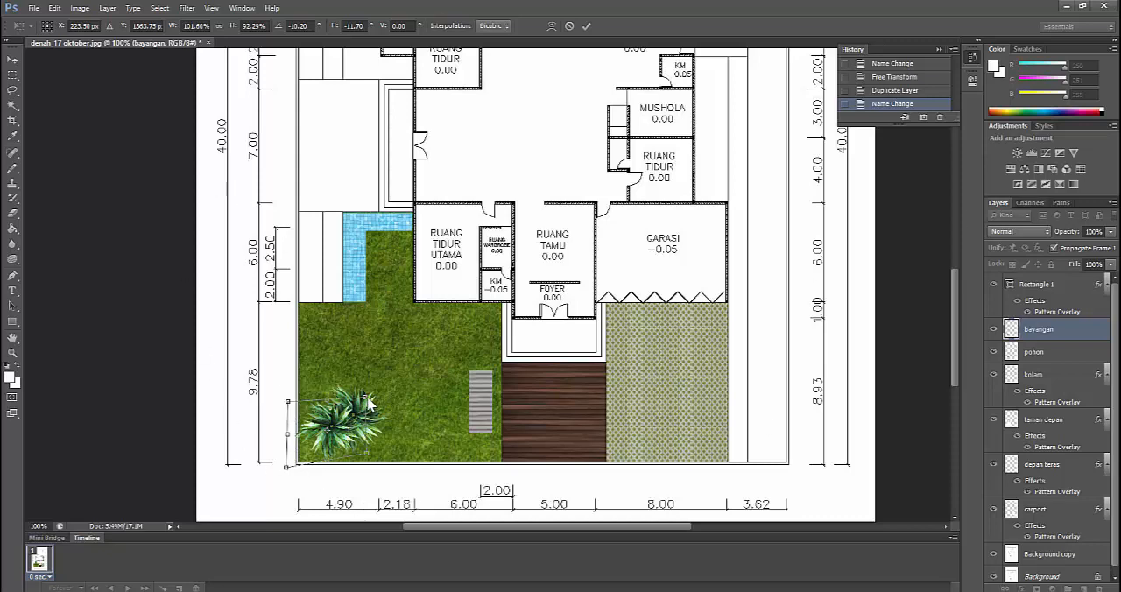
{"action": "left_click_drag", "start_coordinate": [366, 401], "coordinate": [335, 417]}
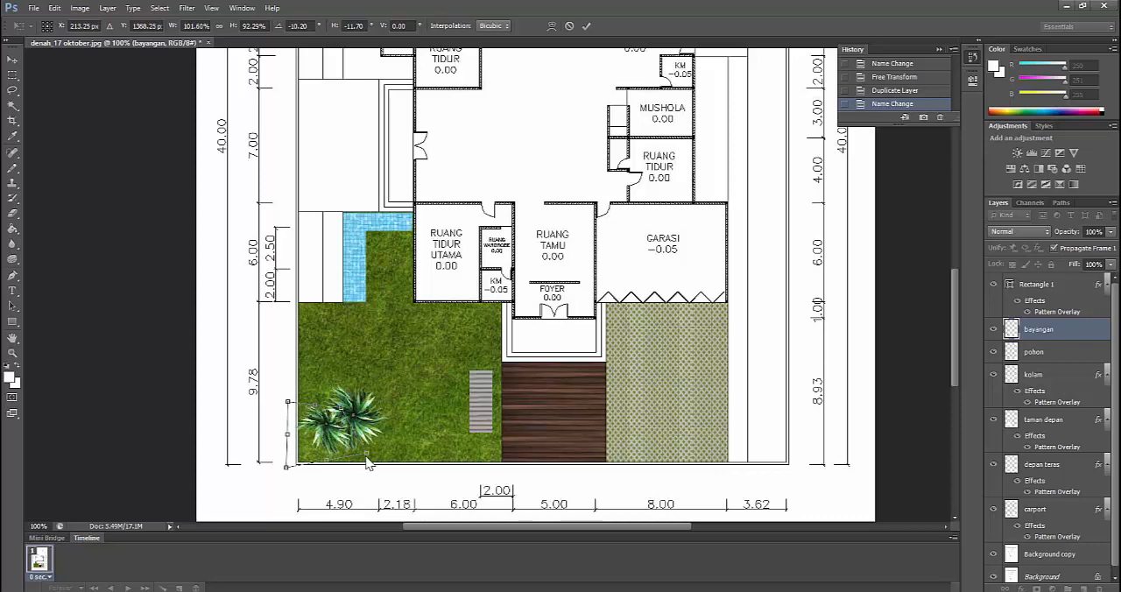
{"action": "left_click_drag", "start_coordinate": [370, 464], "coordinate": [274, 493]}
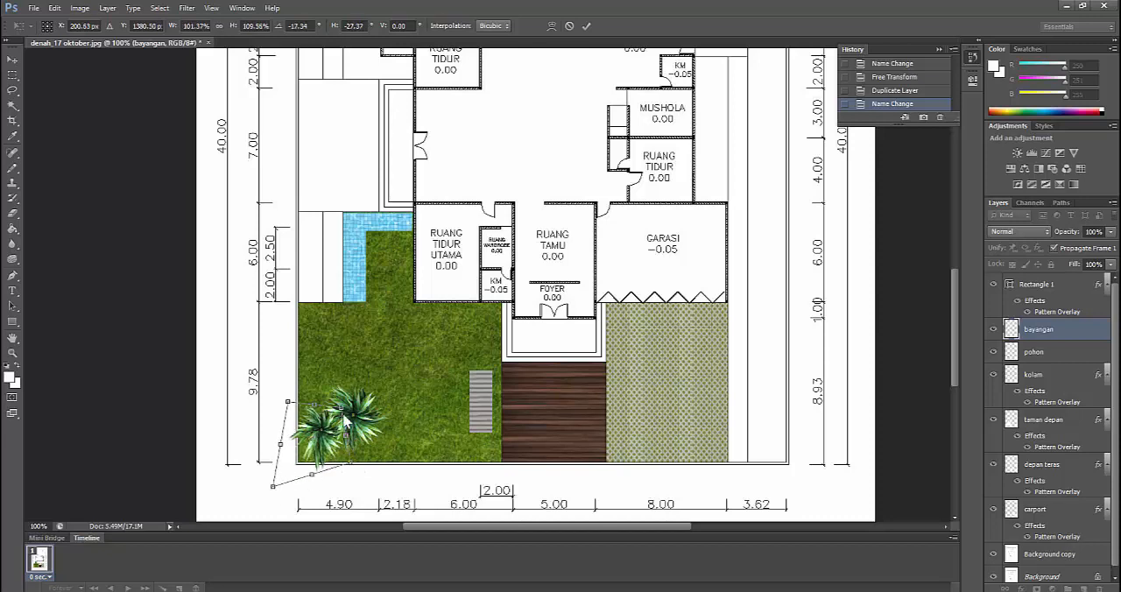
{"action": "left_click_drag", "start_coordinate": [347, 418], "coordinate": [354, 419]}
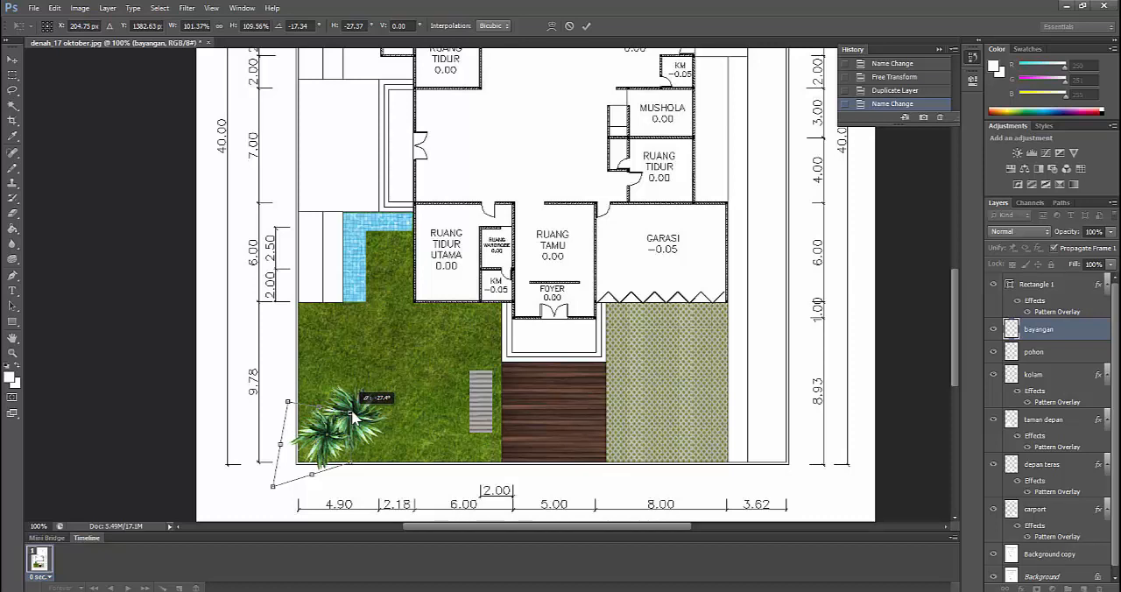
{"action": "left_click_drag", "start_coordinate": [353, 420], "coordinate": [354, 419]}
{"action": "left_click_drag", "start_coordinate": [274, 487], "coordinate": [278, 488]}
{"action": "left_click_drag", "start_coordinate": [350, 464], "coordinate": [356, 469]}
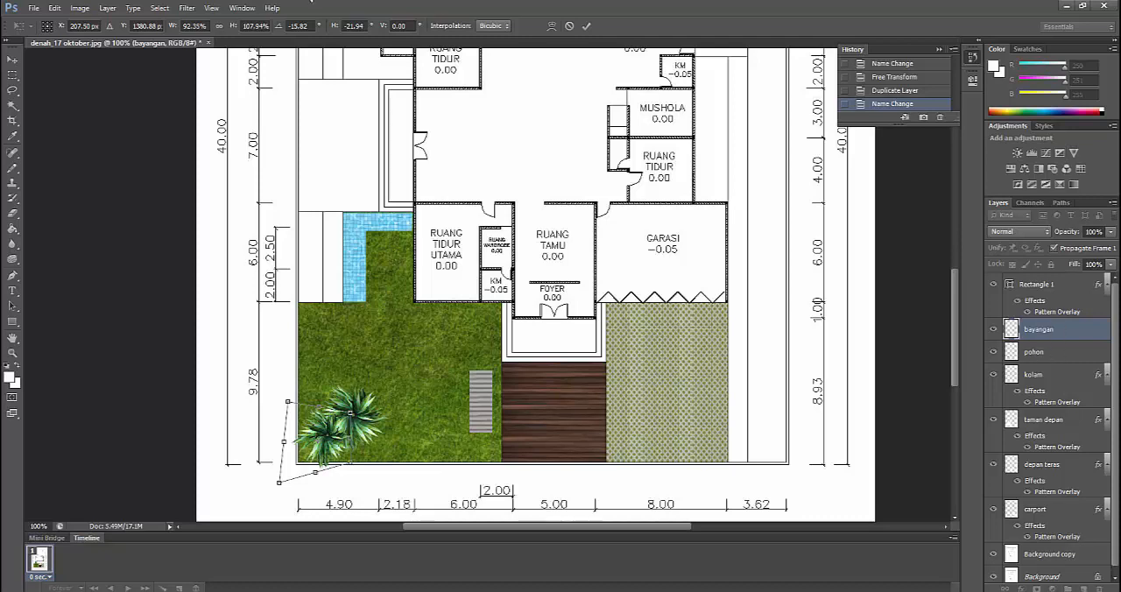
{"action": "left_click", "coordinate": [12, 75]}
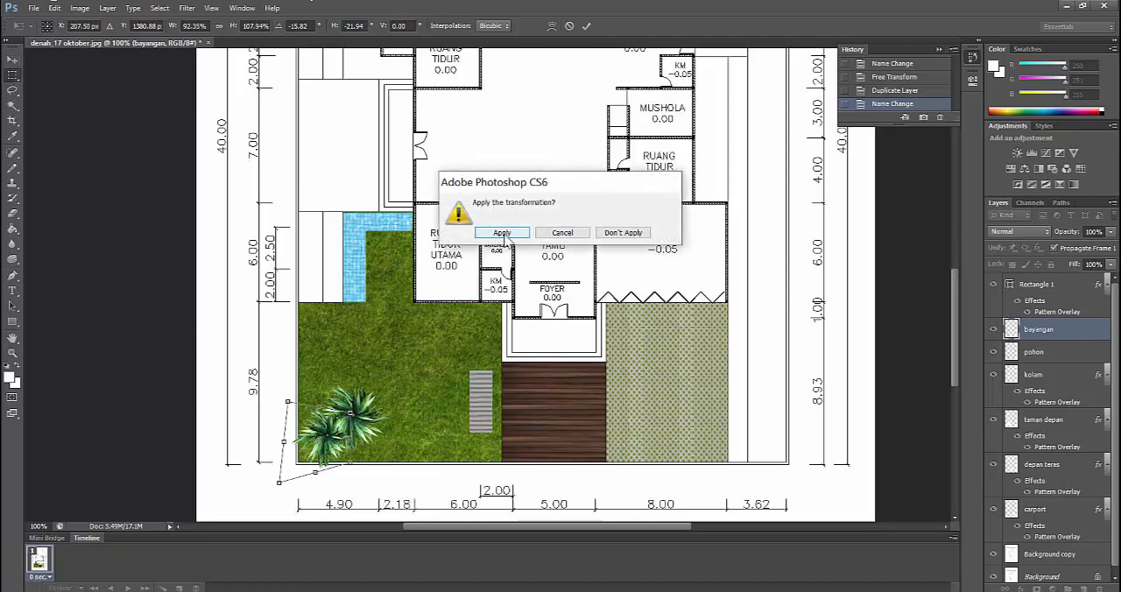
{"action": "left_click", "coordinate": [503, 233]}
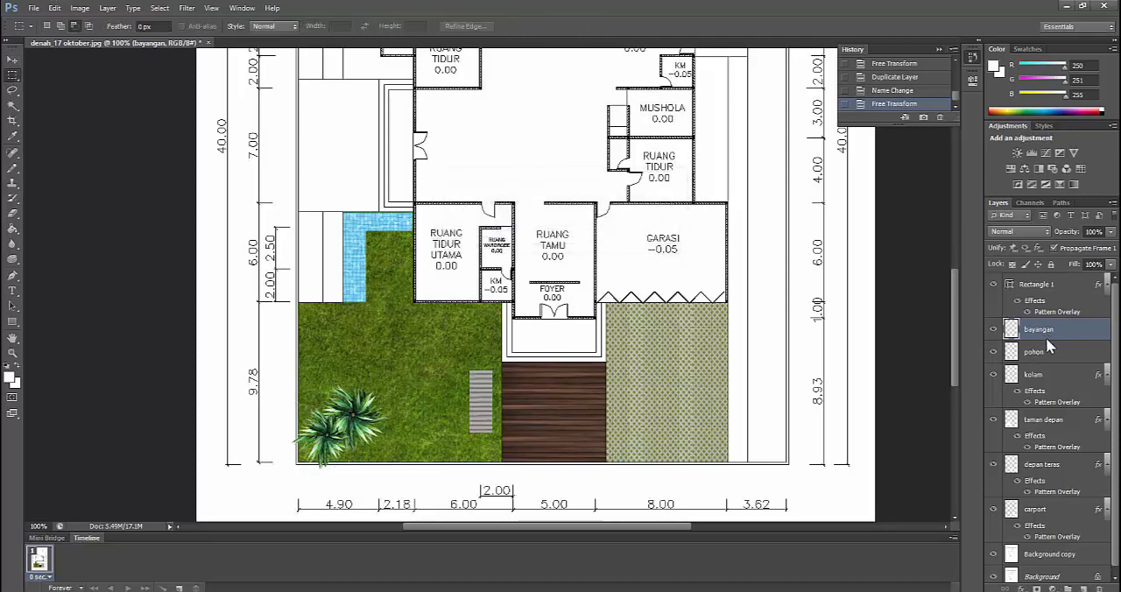
Place the bayangan layer beneath pohon and give it a near-black (#090909) Color Overlay at 100% opacity
{"action": "left_click_drag", "start_coordinate": [1051, 333], "coordinate": [1050, 363]}
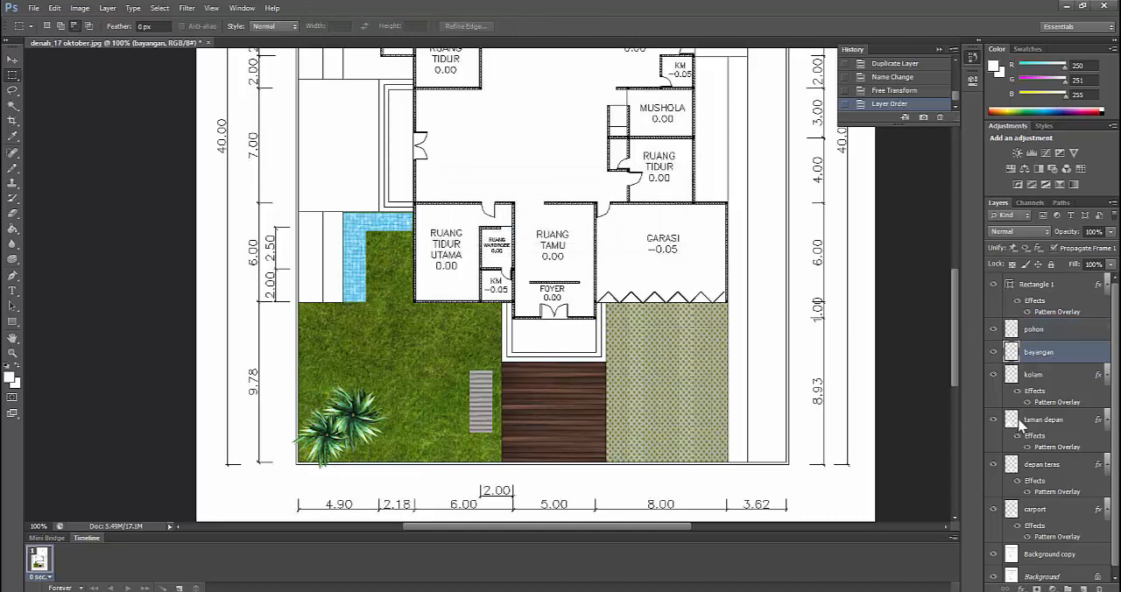
{"action": "right_click", "coordinate": [1042, 354]}
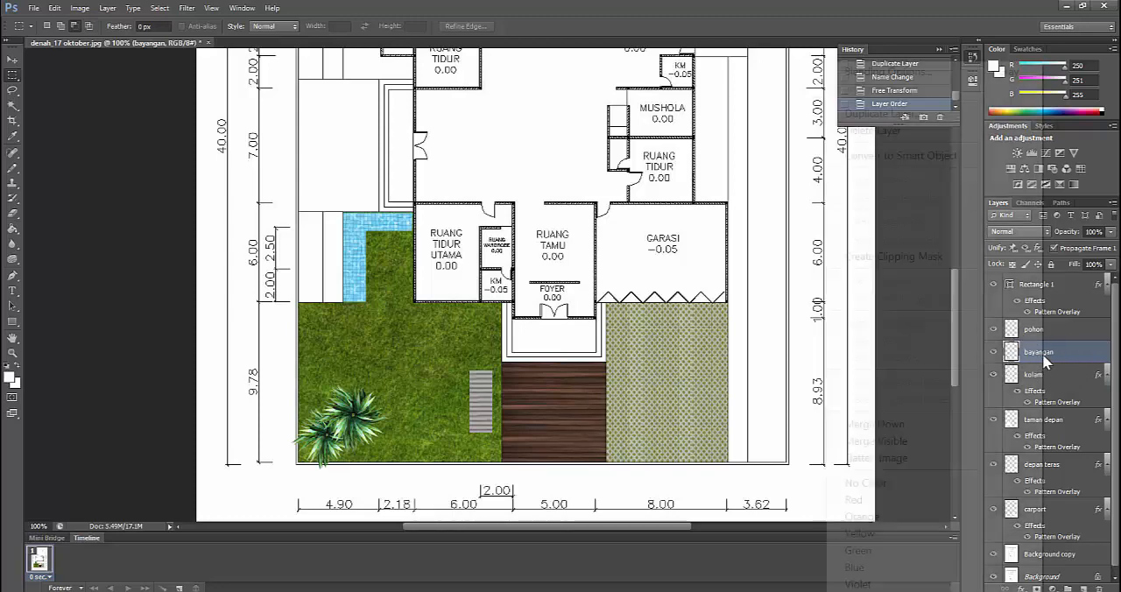
{"action": "left_click", "coordinate": [888, 72]}
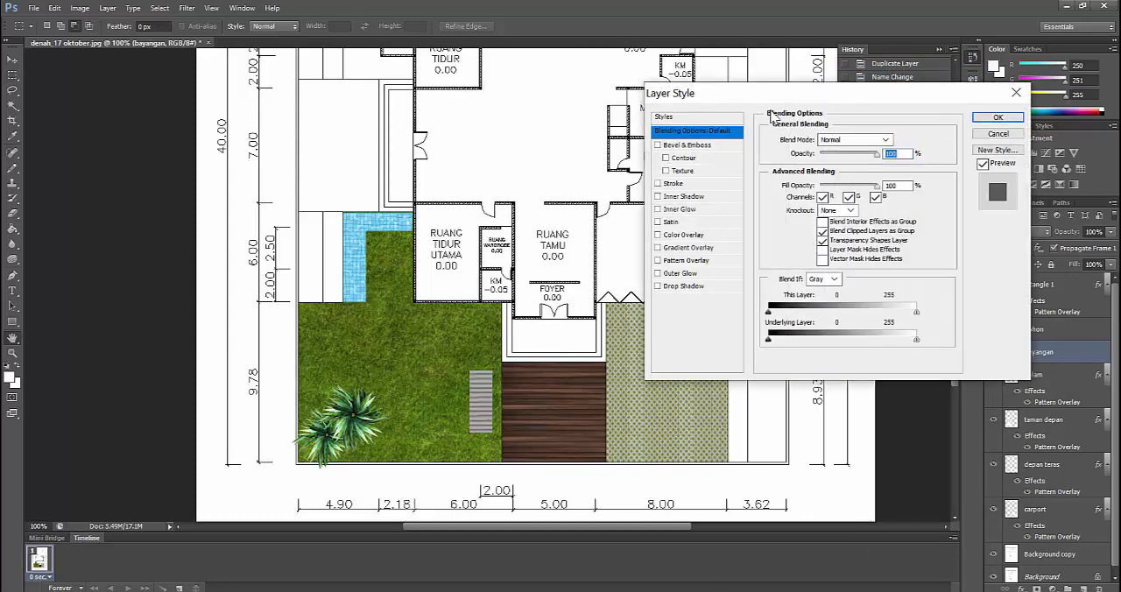
{"action": "left_click", "coordinate": [691, 236]}
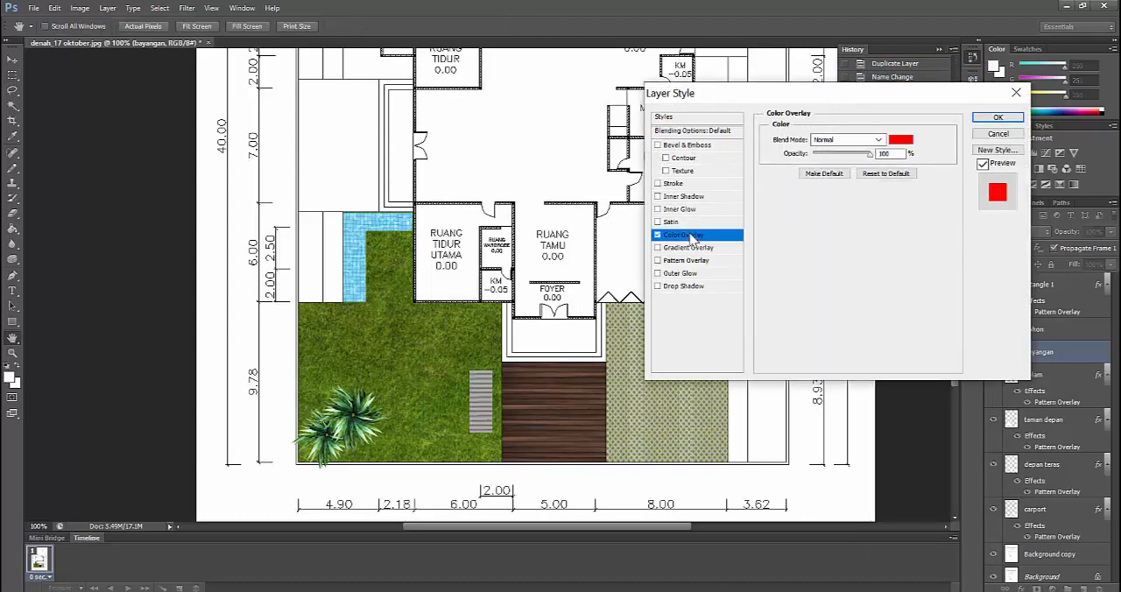
{"action": "left_click", "coordinate": [900, 139]}
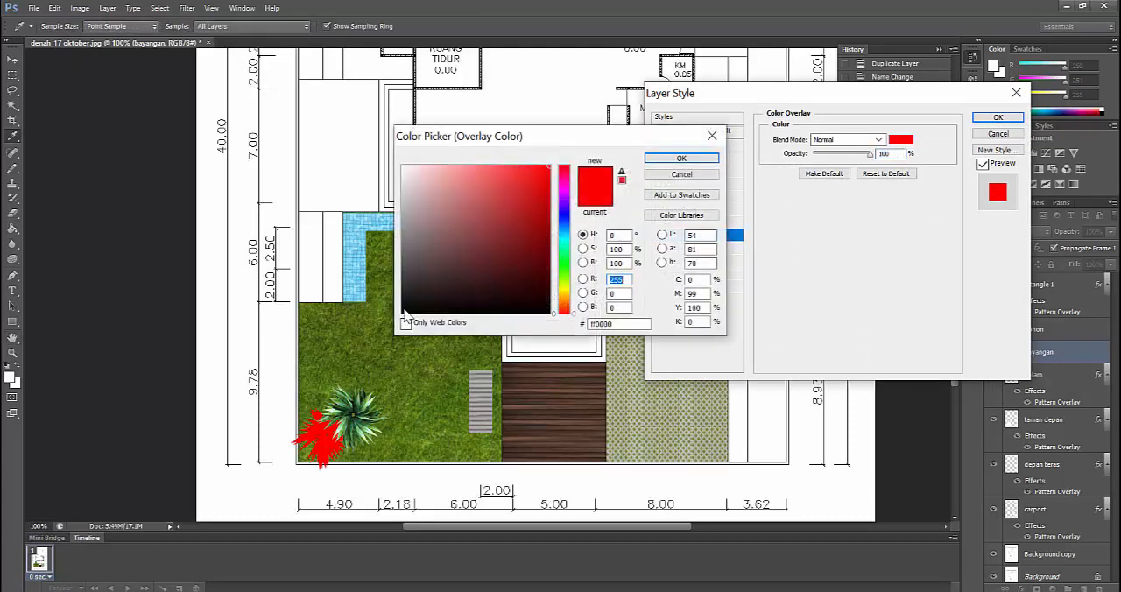
{"action": "left_click", "coordinate": [403, 311]}
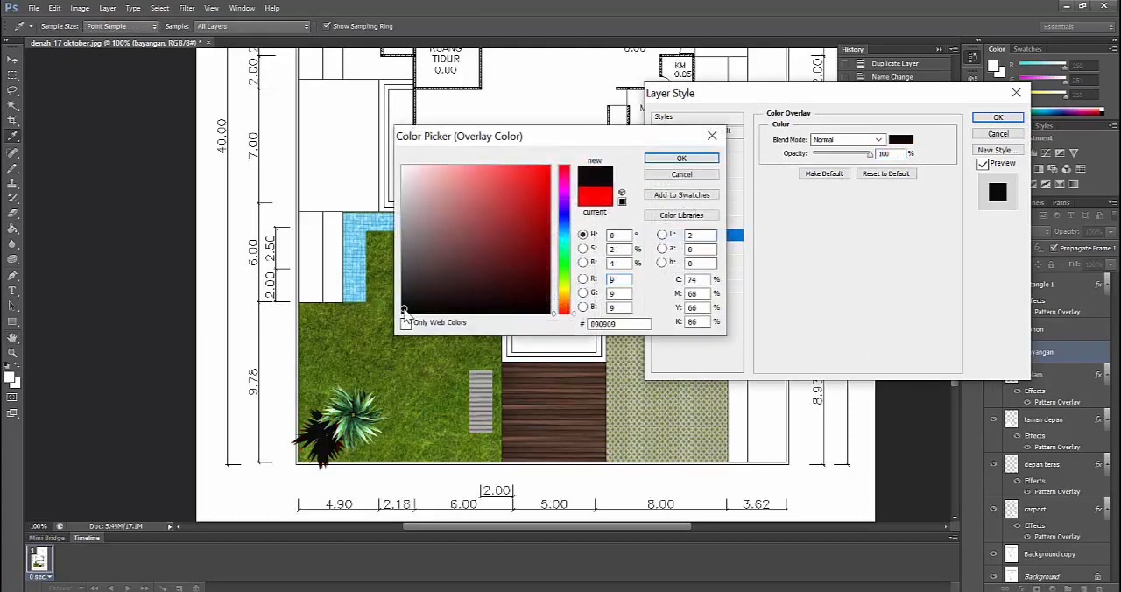
{"action": "left_click", "coordinate": [682, 158]}
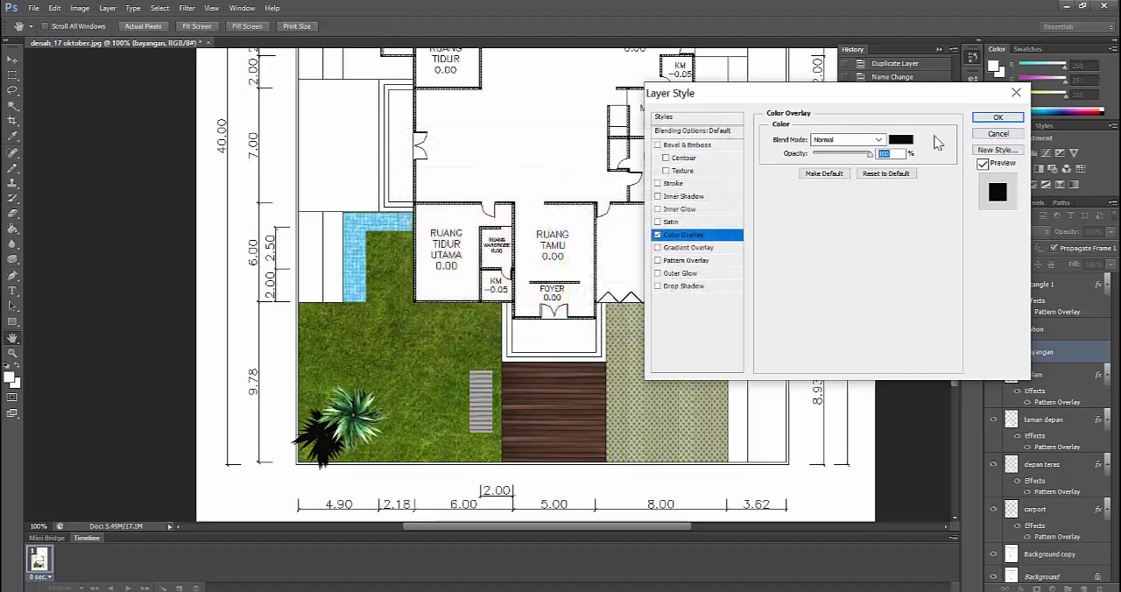
{"action": "left_click_drag", "start_coordinate": [871, 158], "coordinate": [935, 146]}
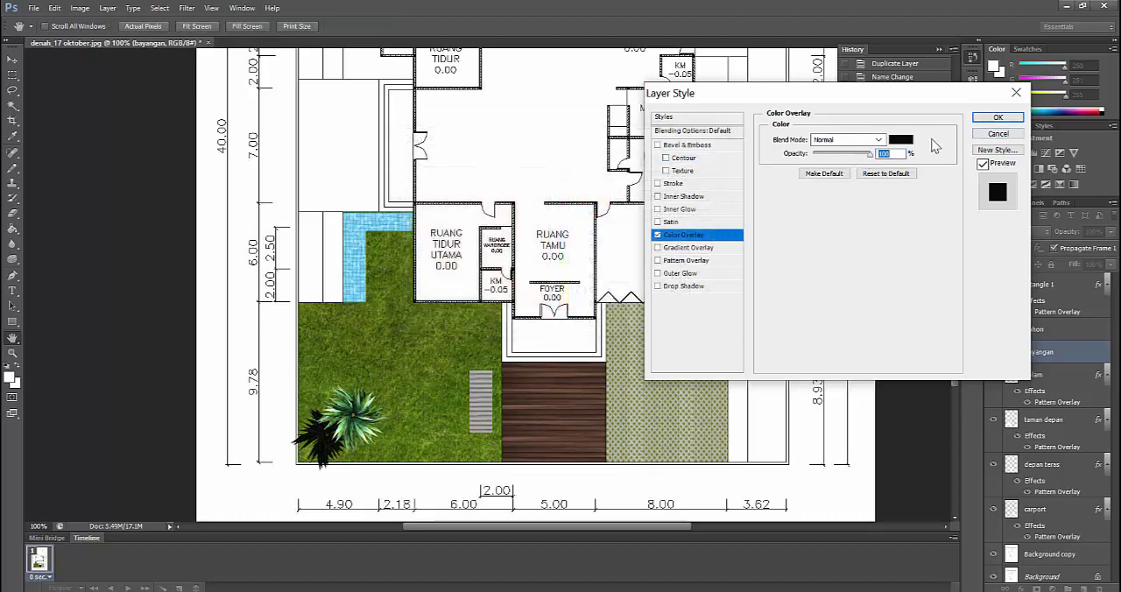
{"action": "left_click", "coordinate": [997, 117]}
Lower the bayangan layer's opacity to 46%
{"action": "right_click", "coordinate": [1049, 352]}
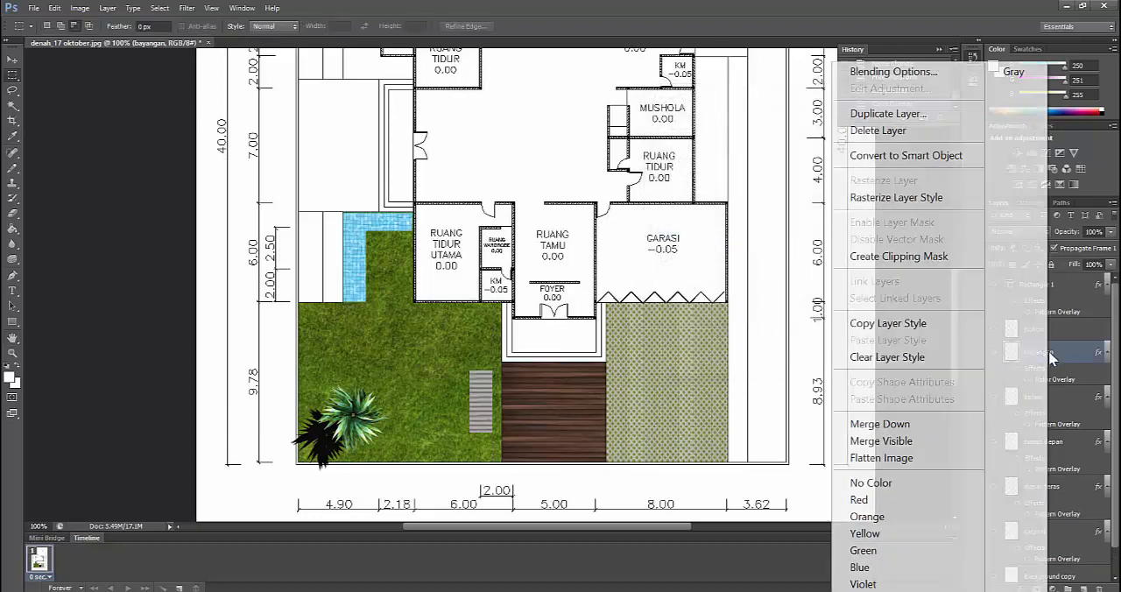
{"action": "left_click", "coordinate": [1071, 344]}
{"action": "left_click_drag", "start_coordinate": [1111, 232], "coordinate": [1069, 247]}
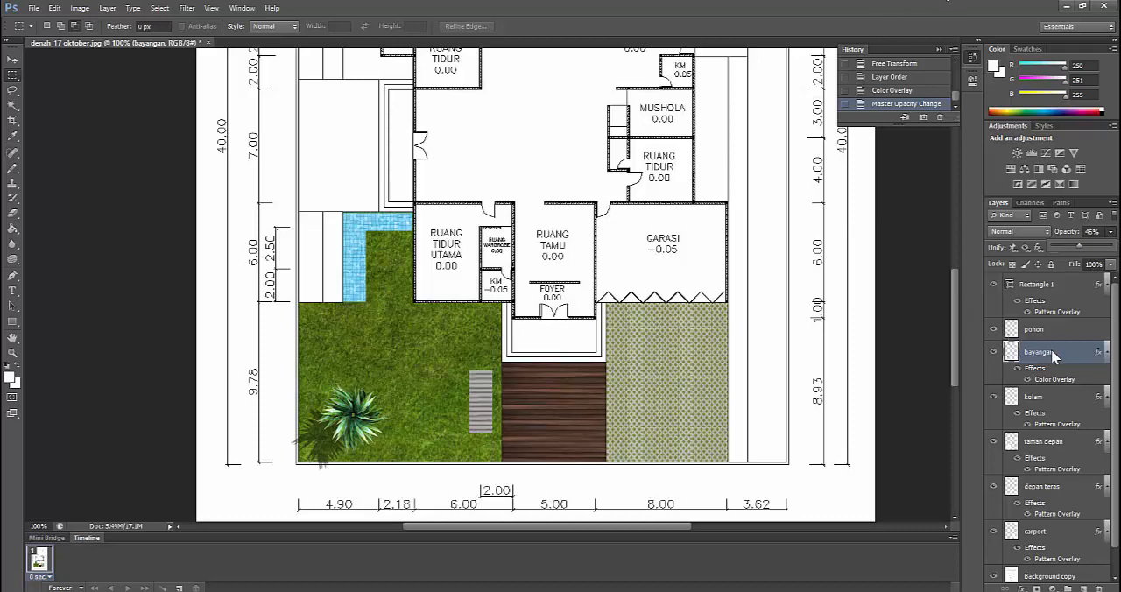
Distort the bayangan shadow by pulling its right side under the plant, to about 125% width, and apply the transformation
{"action": "left_click", "coordinate": [12, 76]}
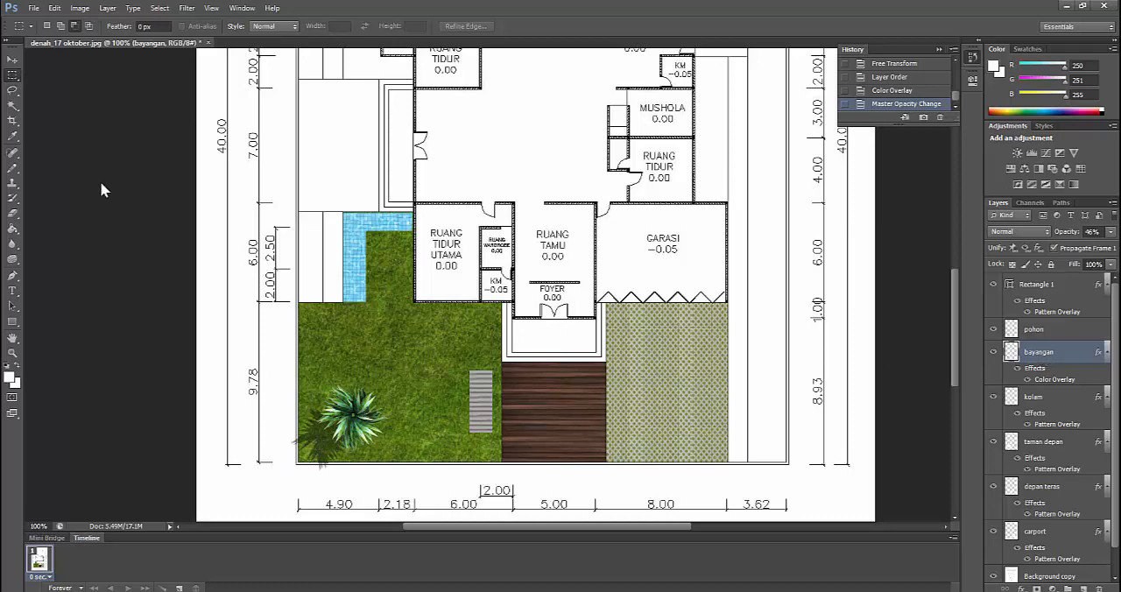
{"action": "right_click", "coordinate": [321, 450]}
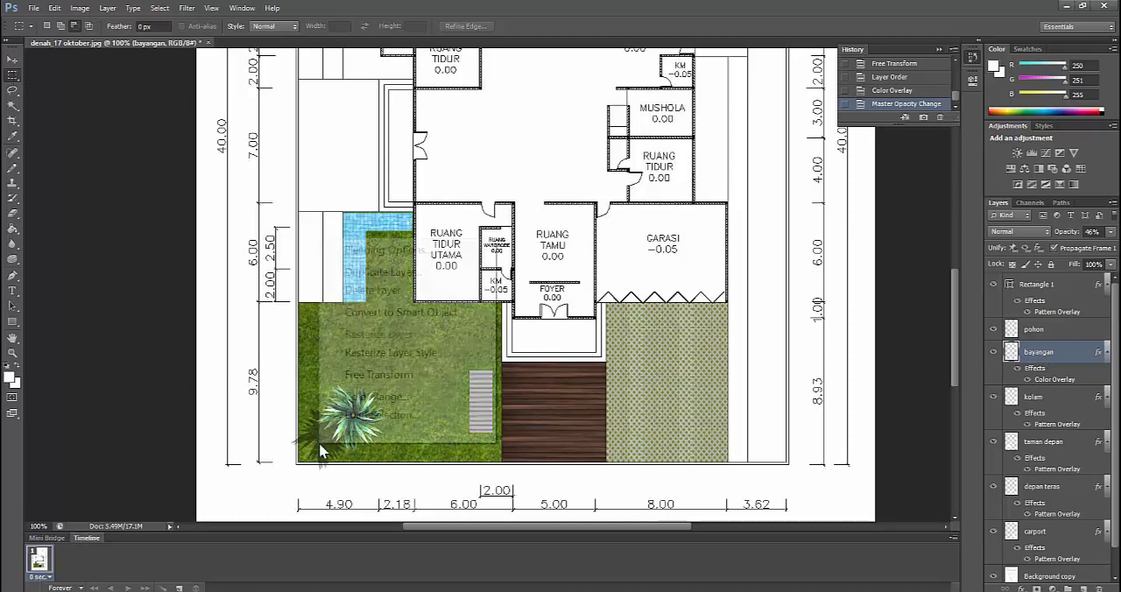
{"action": "left_click", "coordinate": [368, 379]}
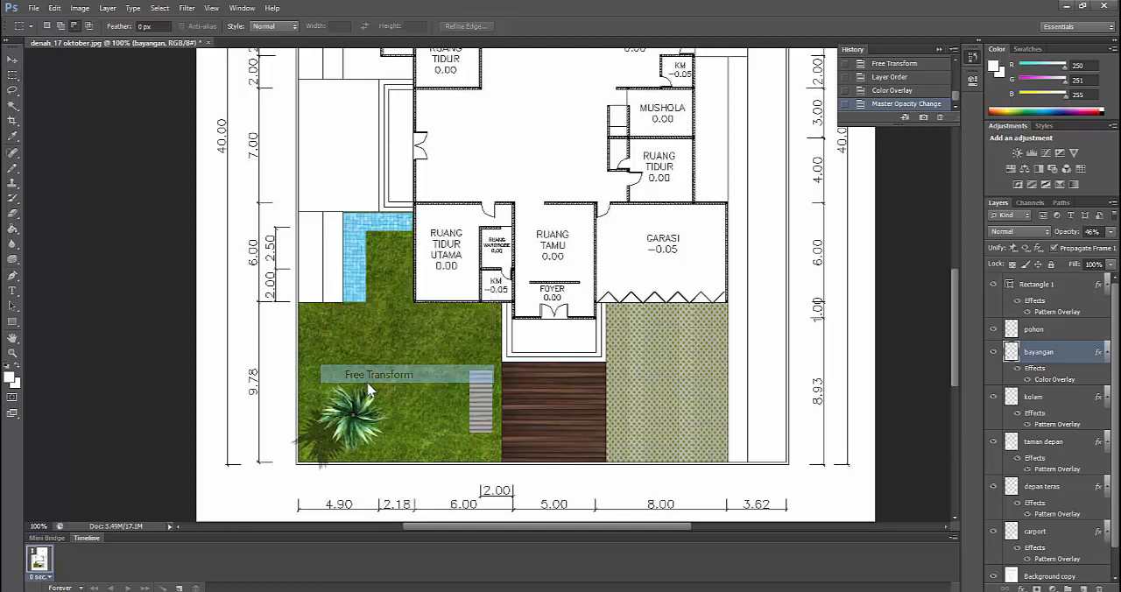
{"action": "right_click", "coordinate": [319, 441]}
{"action": "left_click", "coordinate": [359, 259]}
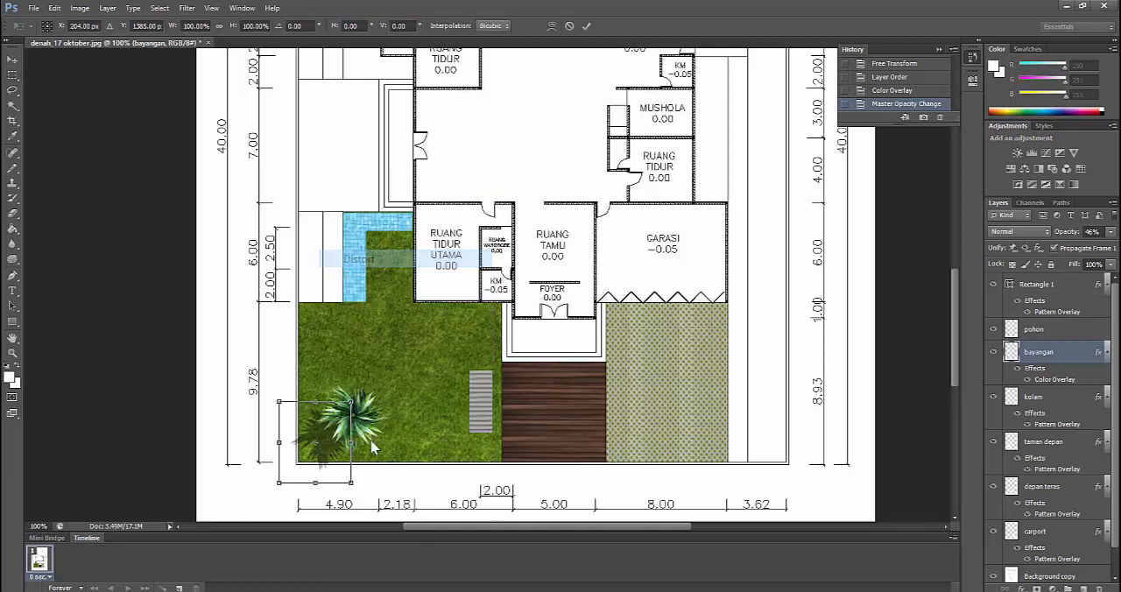
{"action": "left_click_drag", "start_coordinate": [351, 448], "coordinate": [367, 437]}
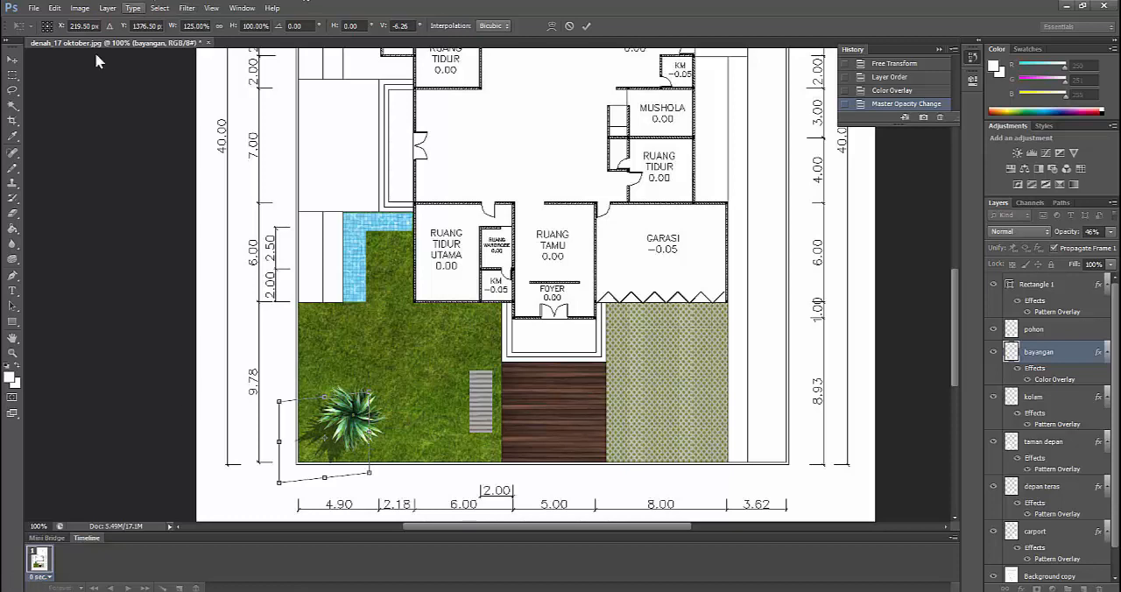
{"action": "left_click", "coordinate": [14, 77]}
{"action": "left_click", "coordinate": [480, 236]}
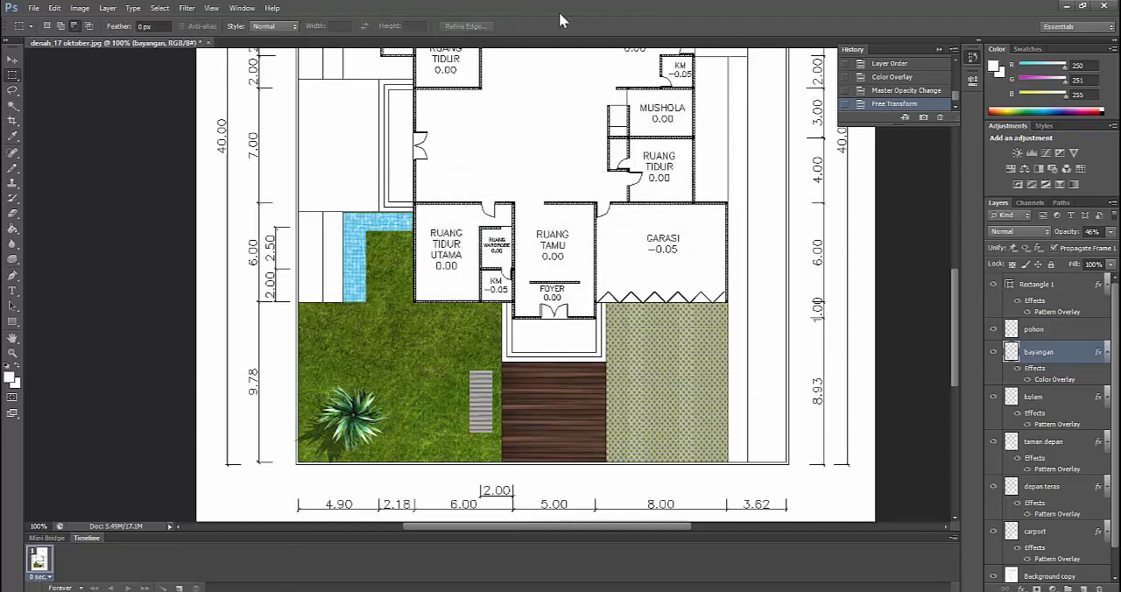
Merge the pohon and bayangan layers into one layer
{"action": "left_click", "coordinate": [1055, 338], "text": "shift"}
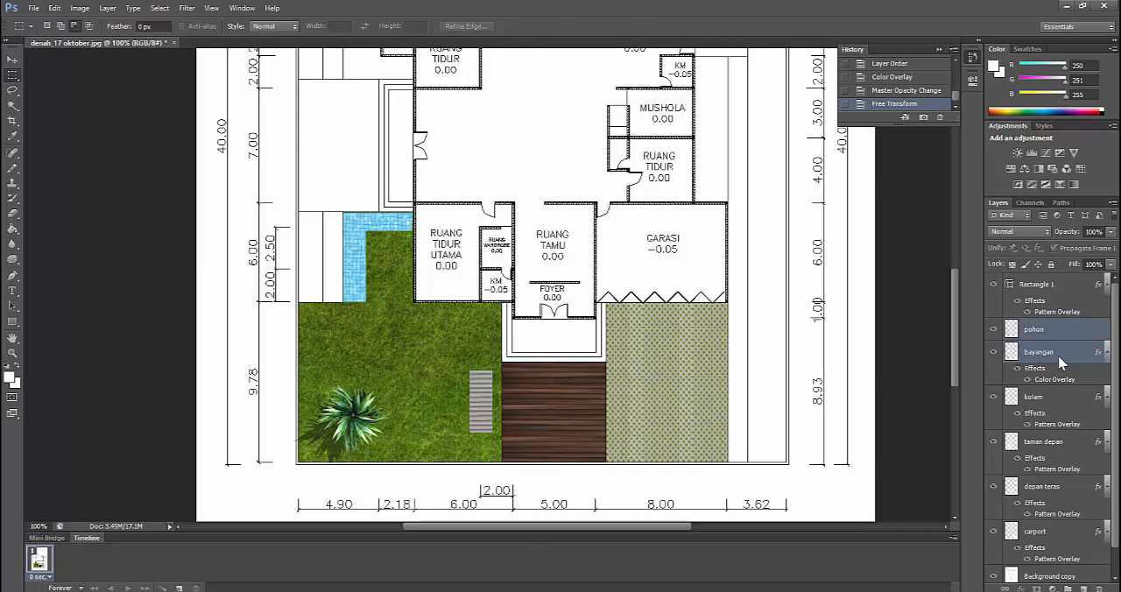
{"action": "right_click", "coordinate": [1061, 358]}
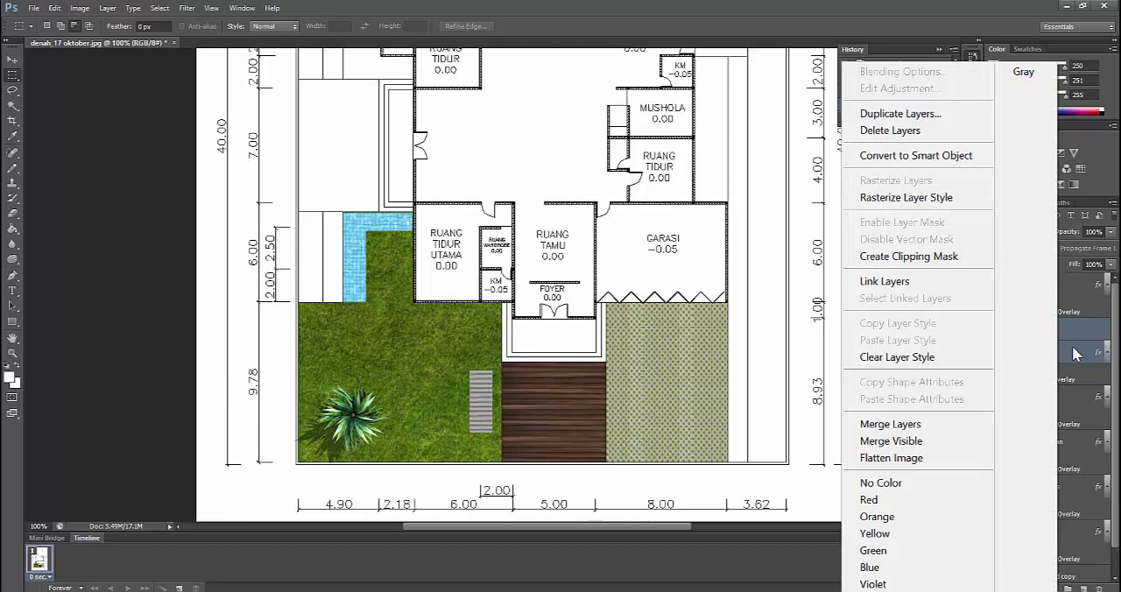
{"action": "left_click", "coordinate": [902, 425]}
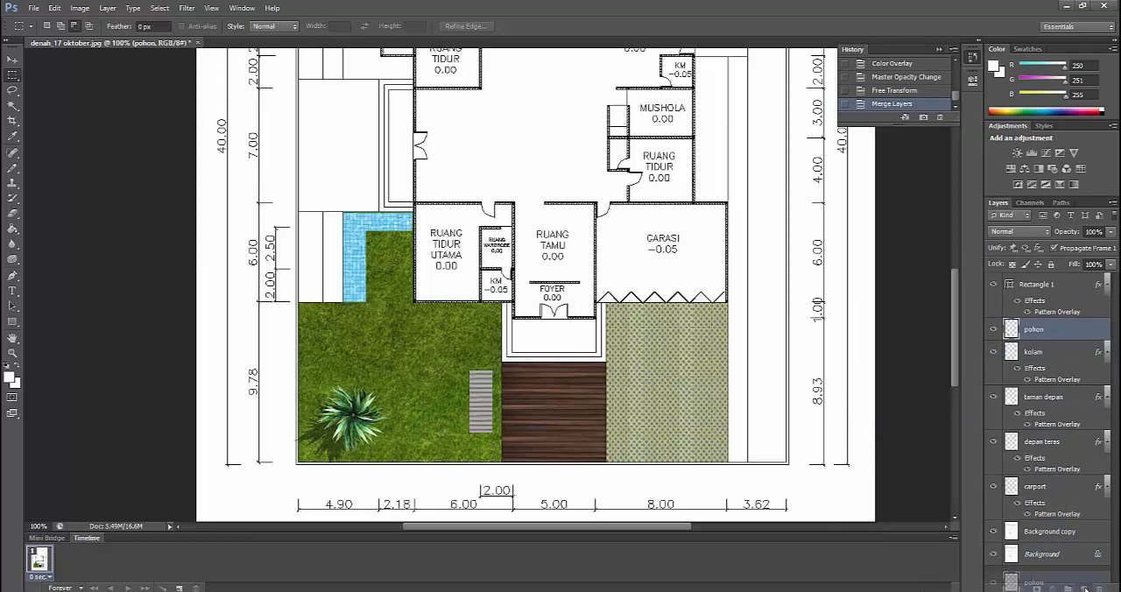
Duplicate the merged pohon layer and move the copy to the right, beside the grey striped strip in the front garden
{"action": "key", "text": "ctrl+j"}
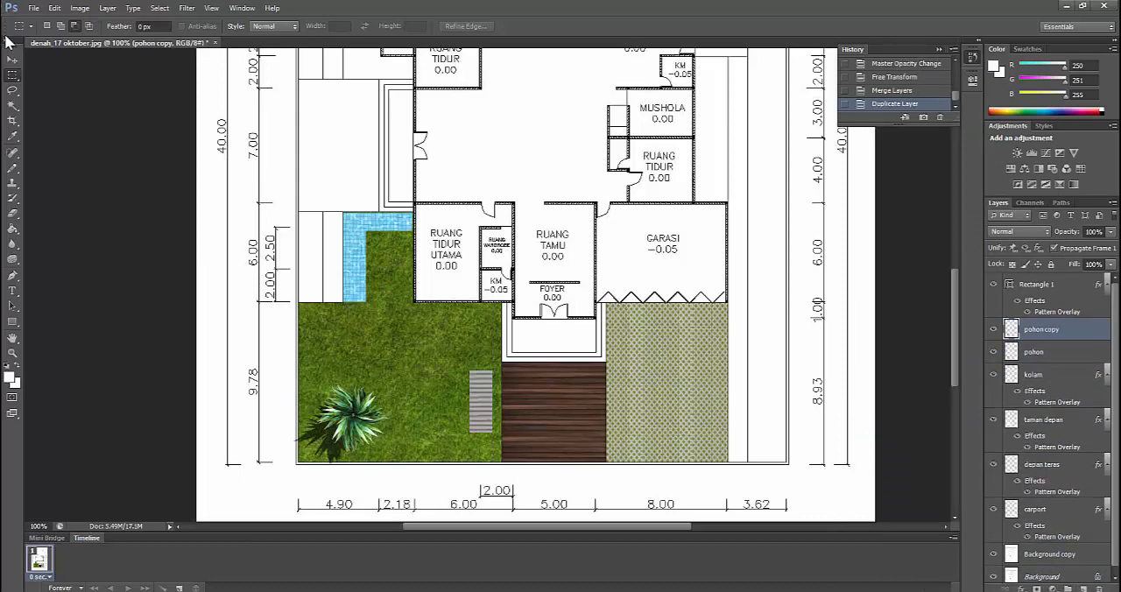
{"action": "left_click", "coordinate": [13, 58]}
{"action": "left_click_drag", "start_coordinate": [352, 419], "coordinate": [444, 421]}
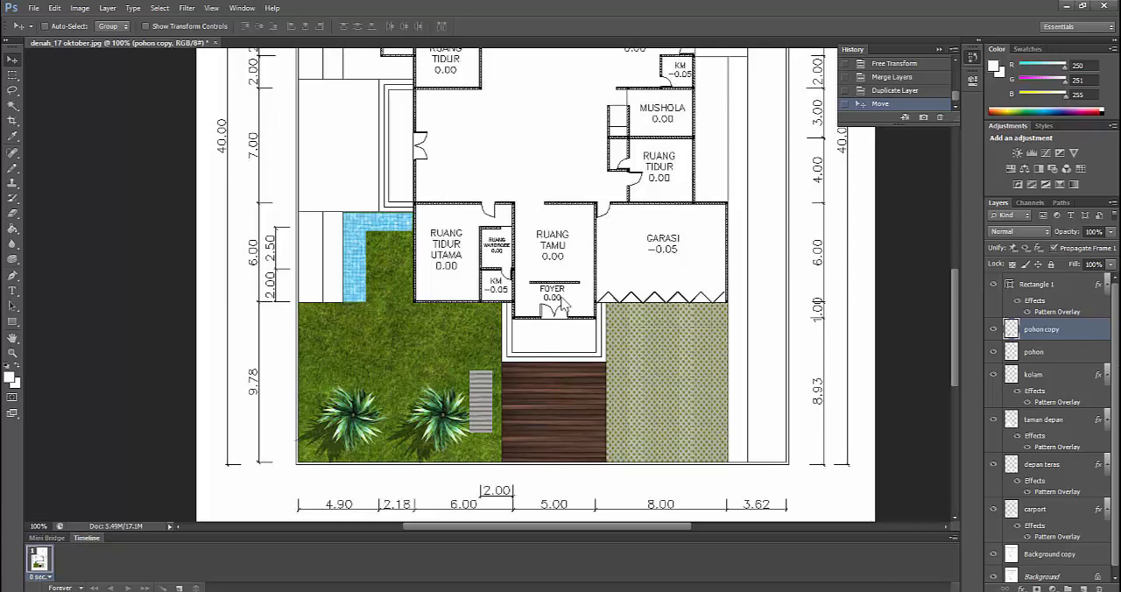
{"action": "scroll", "coordinate": [573, 326], "scroll_direction": "up", "scroll_amount": 1}
{"action": "scroll", "coordinate": [573, 326], "scroll_direction": "up", "scroll_amount": 4}
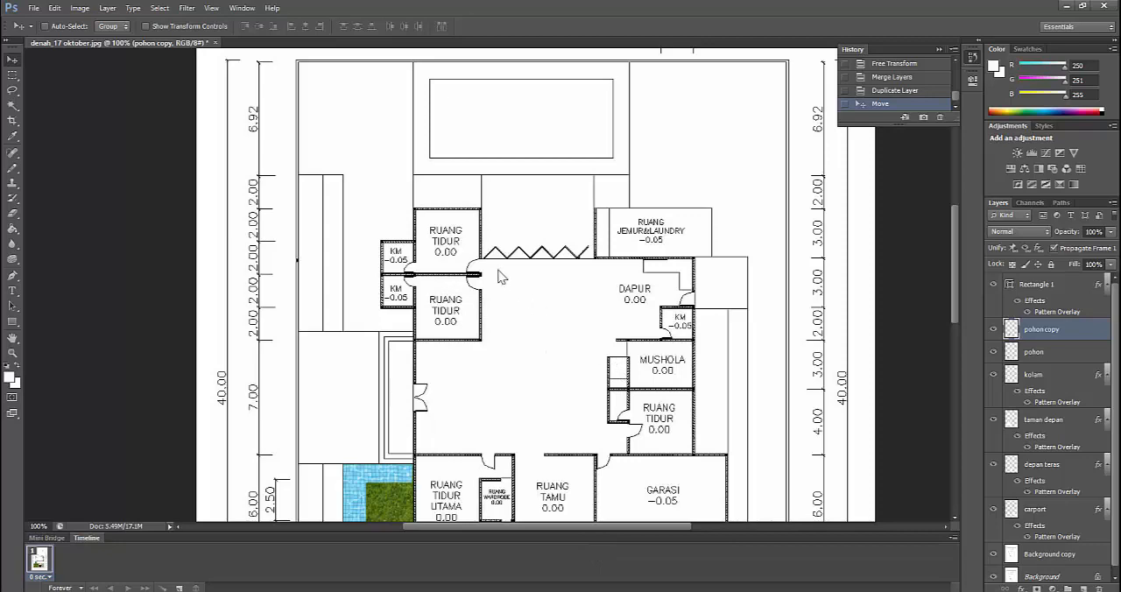
{"action": "scroll", "coordinate": [499, 280], "scroll_direction": "down", "scroll_amount": 3}
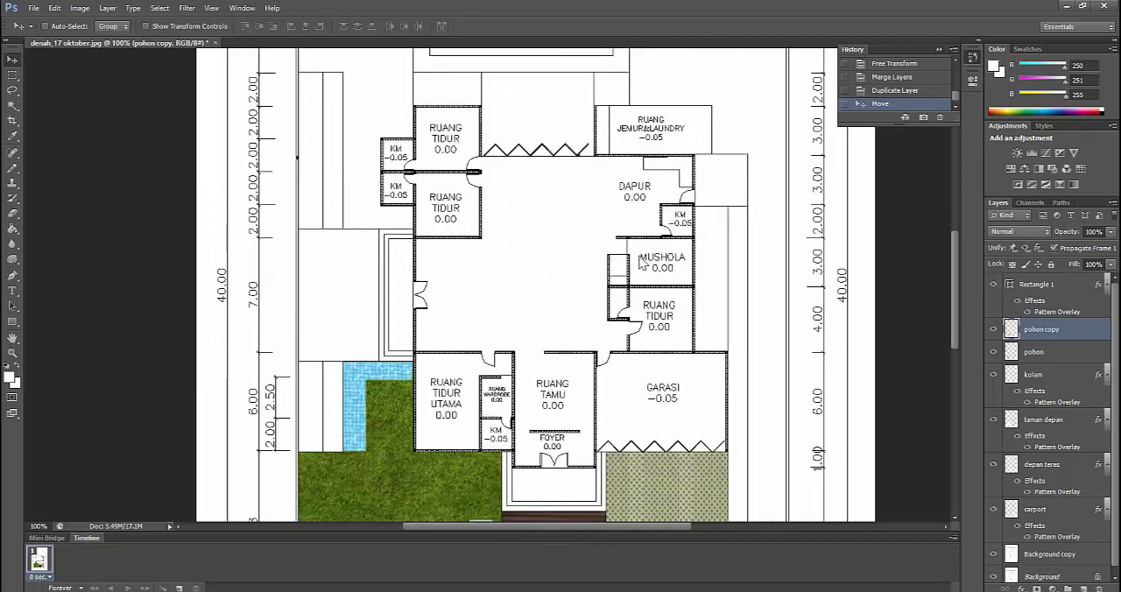
{"action": "scroll", "coordinate": [637, 267], "scroll_direction": "down", "scroll_amount": 3}
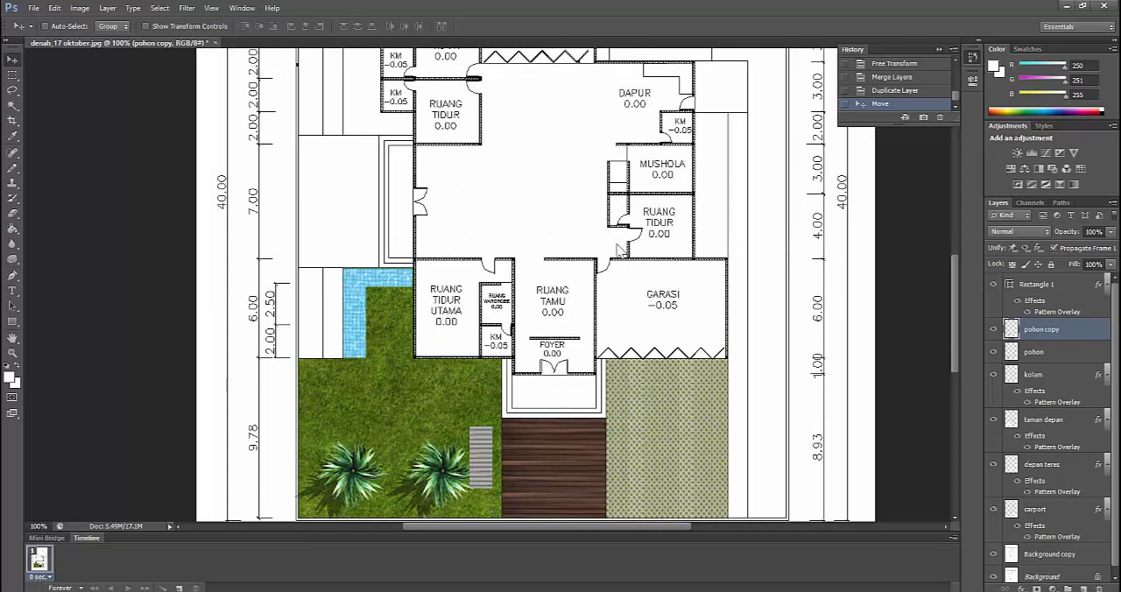
{"action": "scroll", "coordinate": [618, 250], "scroll_direction": "down", "scroll_amount": 1}
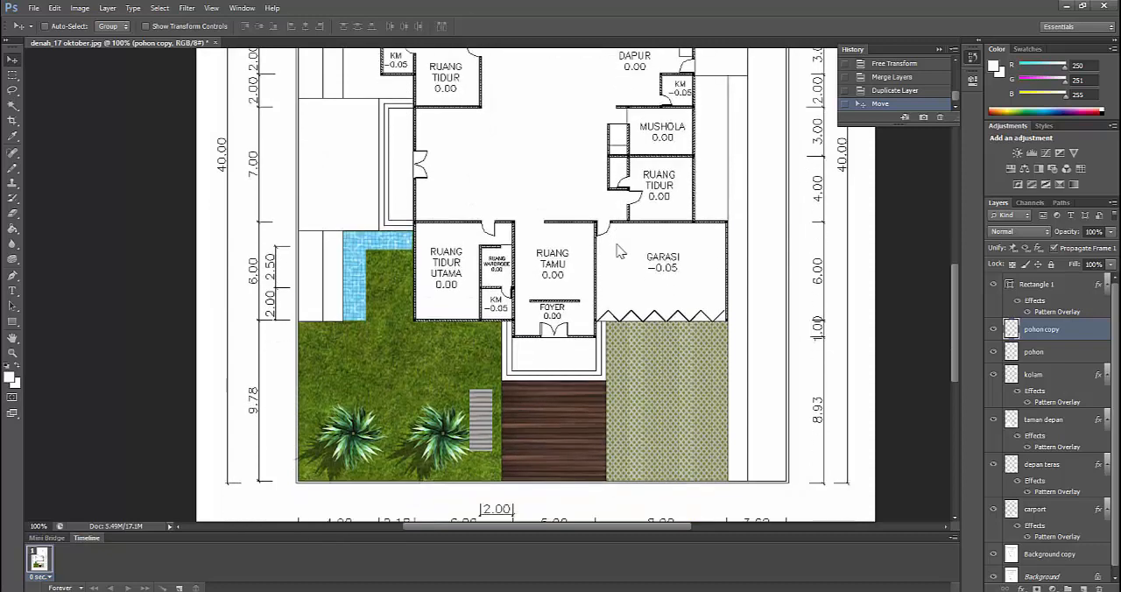